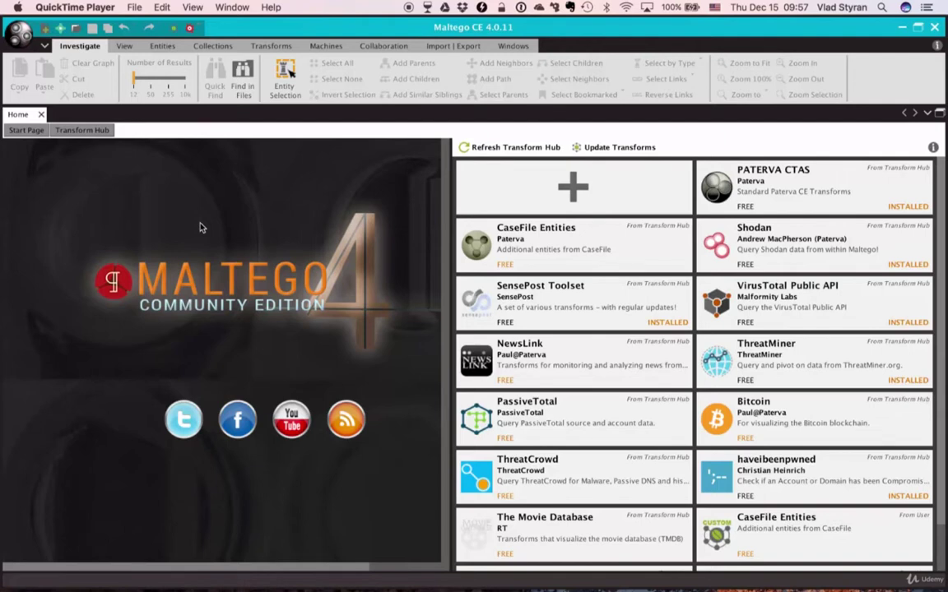
Step: Open a blank New Graph (3) tab for the yahoo.com investigation
left_click(45, 28)
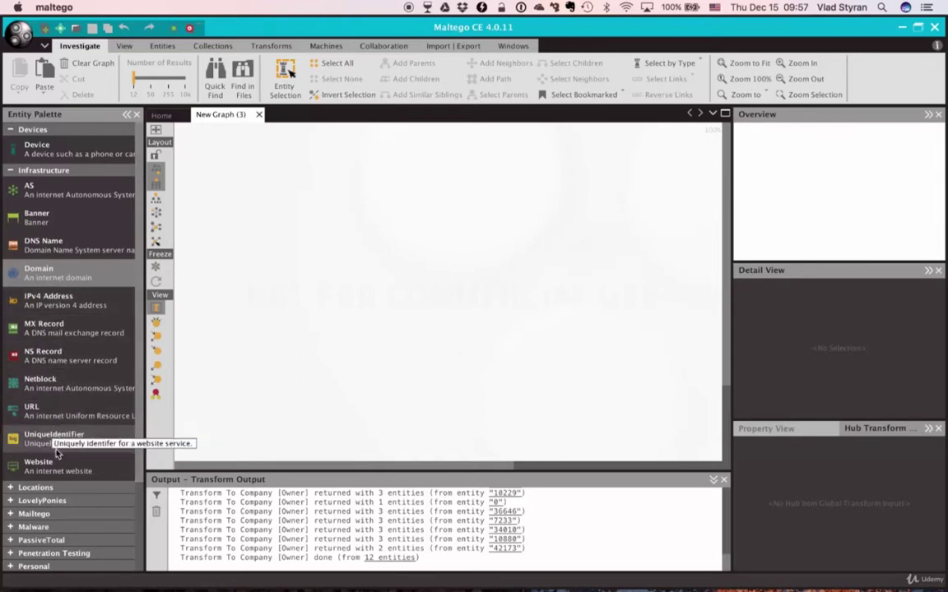
left_click_drag(45, 466, 440, 262)
left_click(440, 277)
type("www")
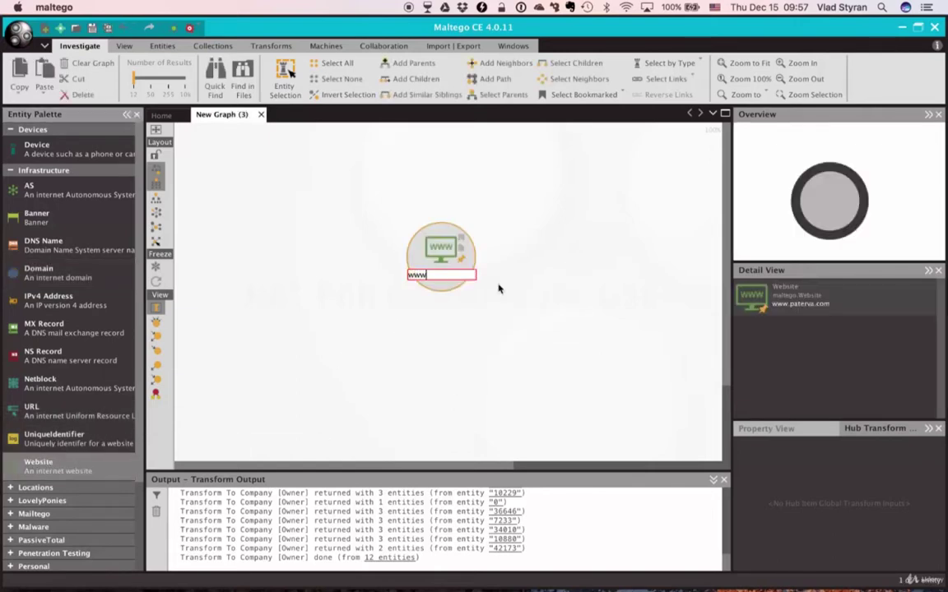
type(".yahoo.com")
key("Return")
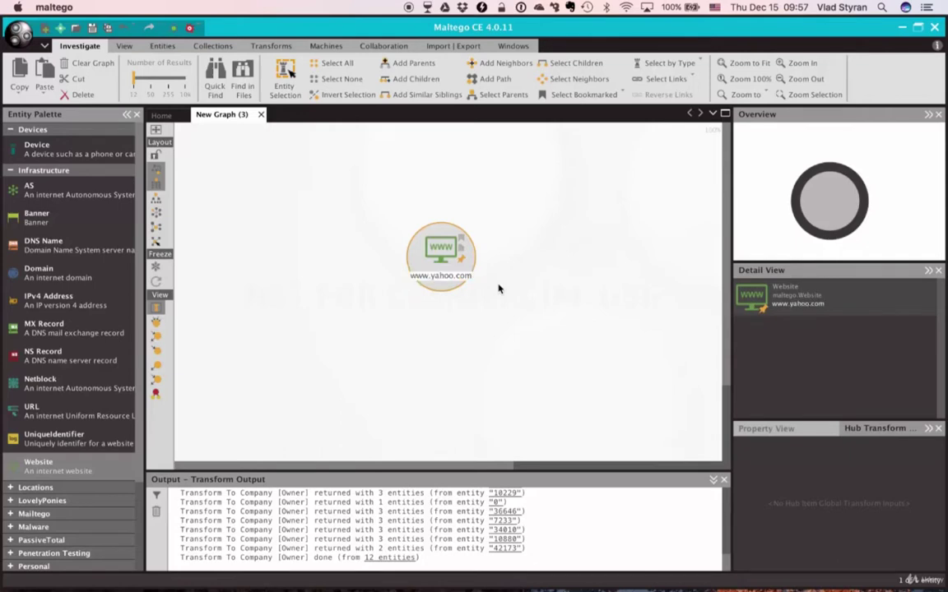
right_click(416, 234)
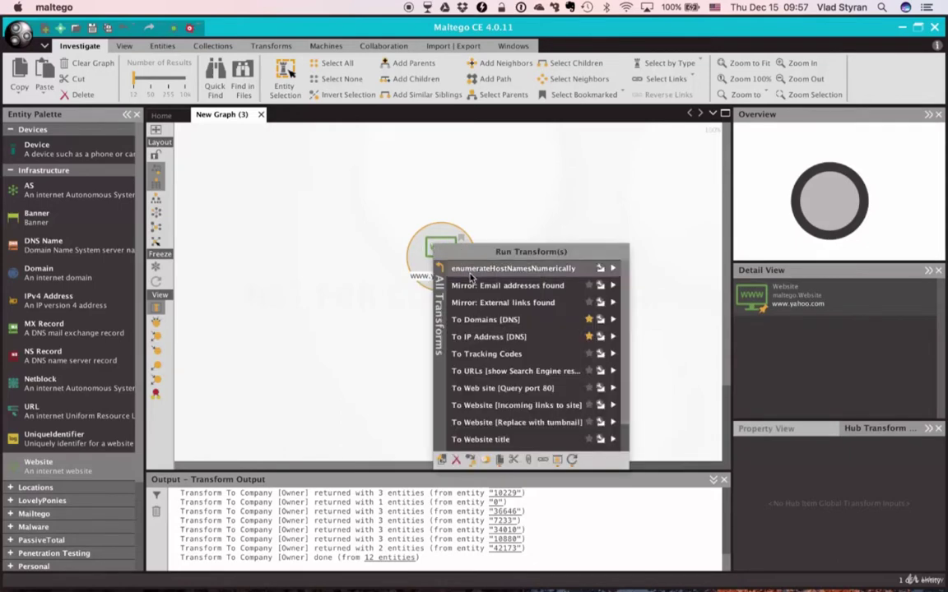
left_click(521, 323)
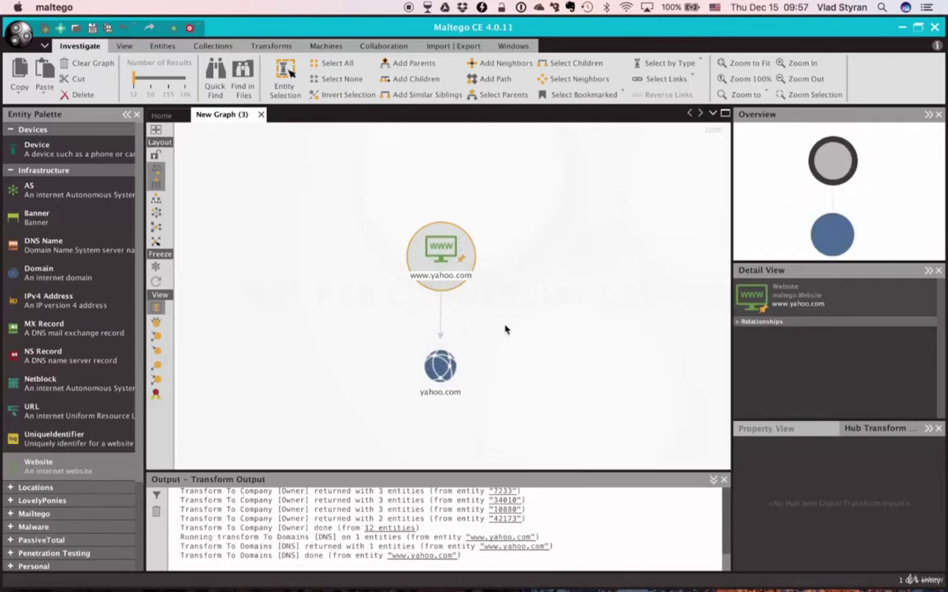
left_click(443, 368)
Step: Add yahoo.com's six name servers, ns1–ns6.yahoo.com, with To DNS Name - NS
right_click(445, 372)
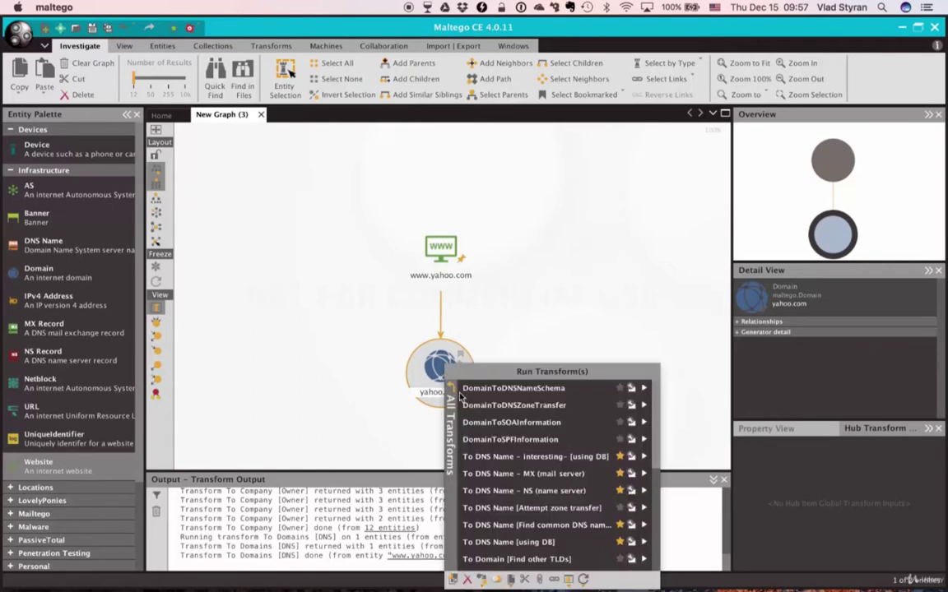
left_click(553, 491)
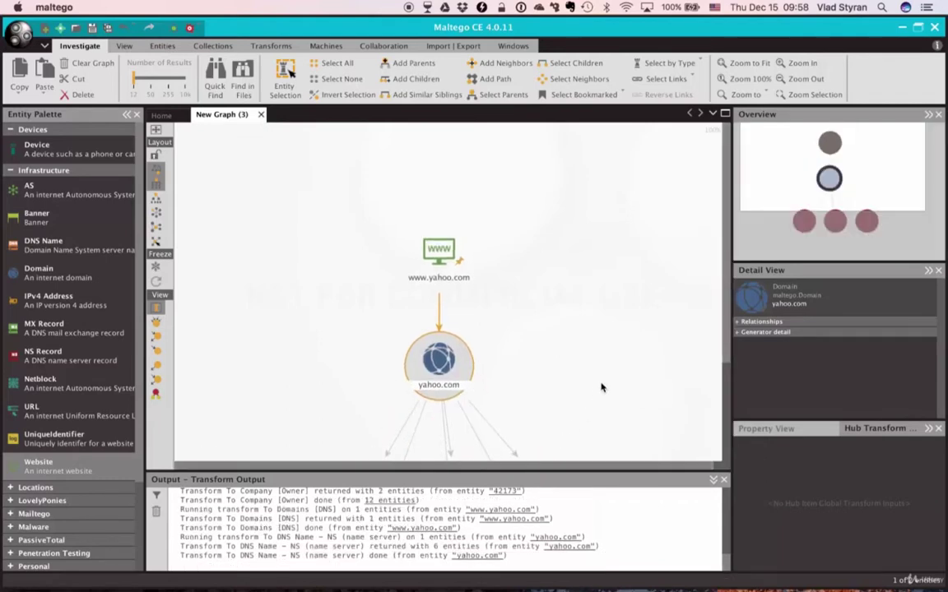
left_click_drag(599, 390, 589, 203)
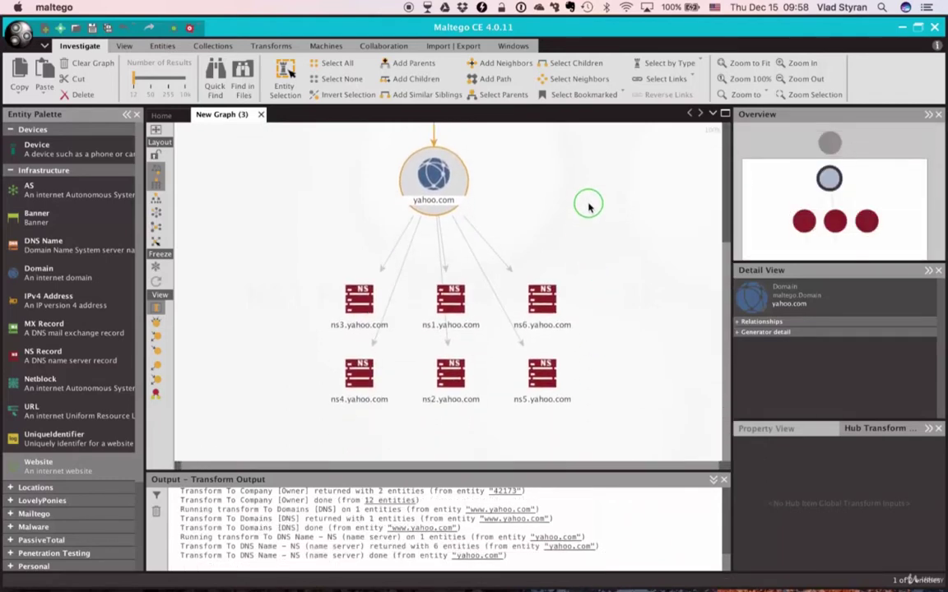
Step: Add the three mail servers, mta5–mta7.am0.yahoodns.net, with To DNS Name - MX
right_click(435, 183)
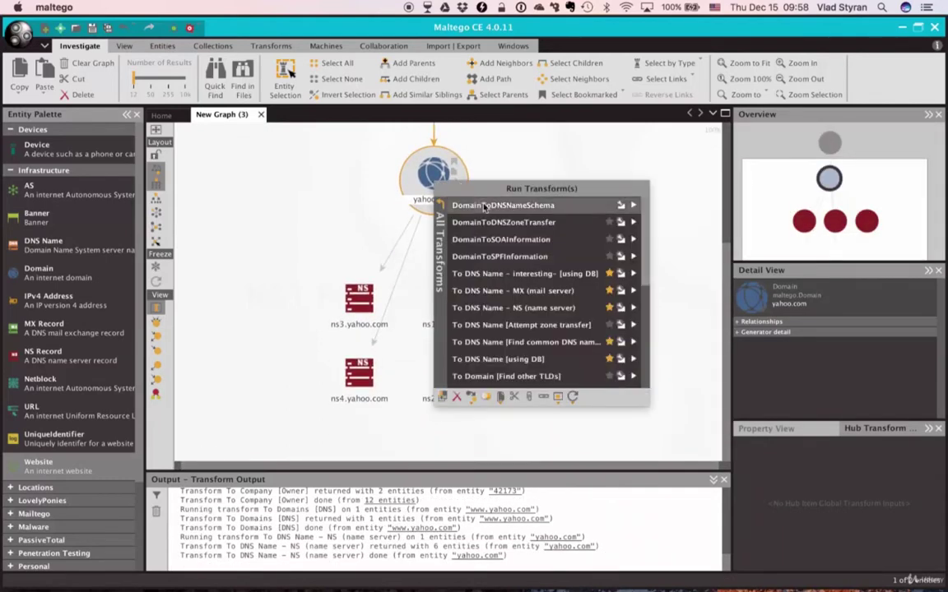
left_click(510, 292)
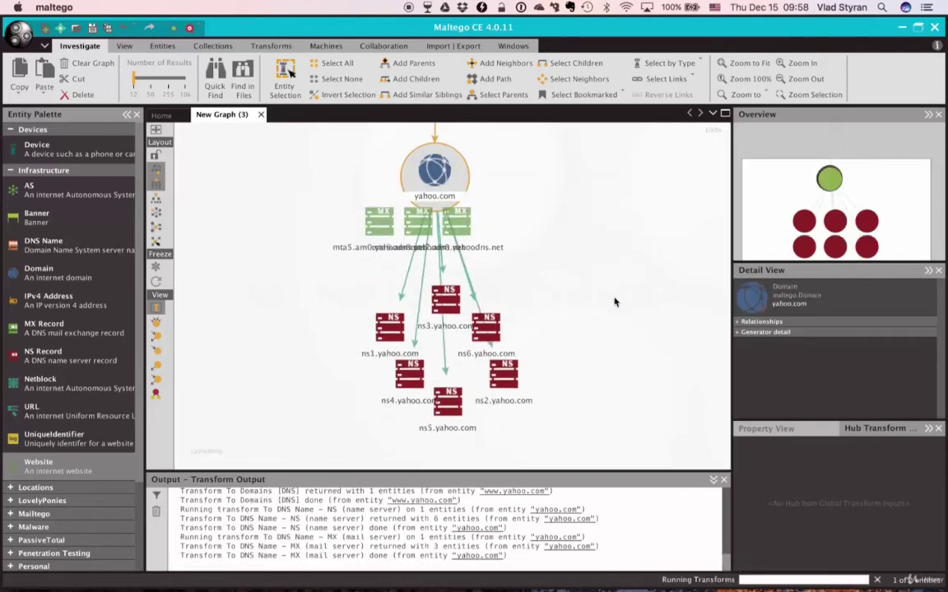
scroll(688, 271, "down", 4)
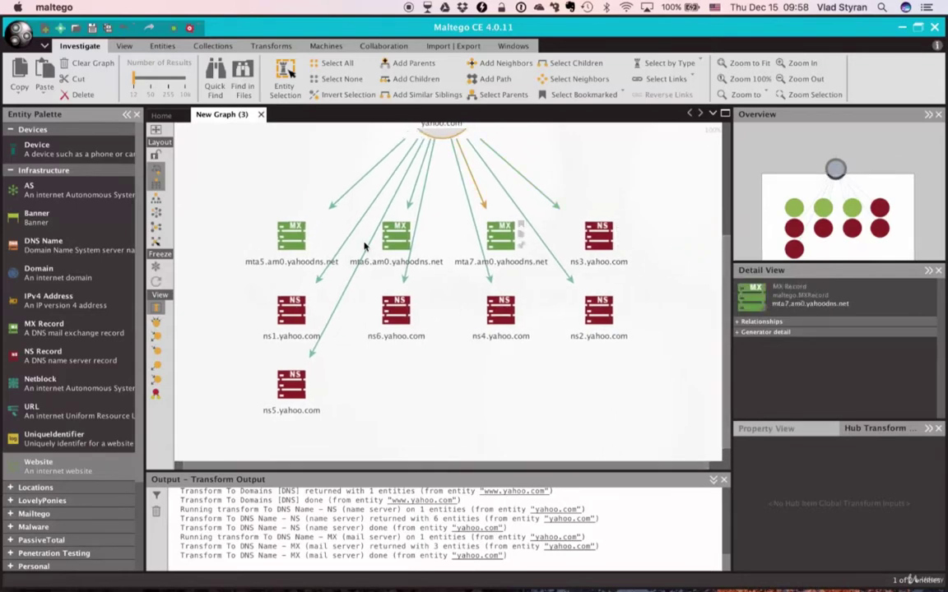
left_click(273, 178)
scroll(273, 178, "up", 4)
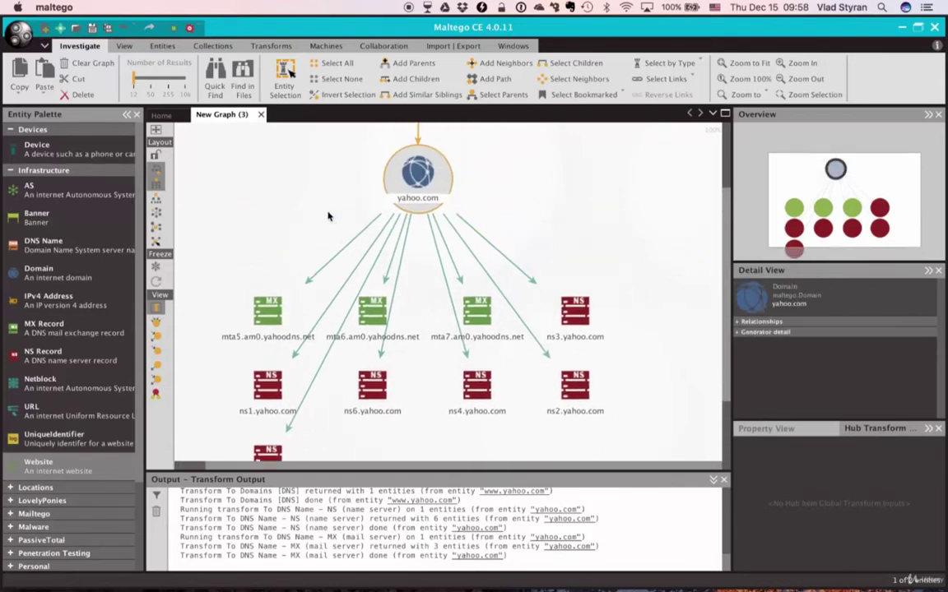
Step: Add yahoo.com's 9 common DNS names and 24 database-sourced hosts such as forum.yahoo.com and smtp.yahoo.com
right_click(417, 174)
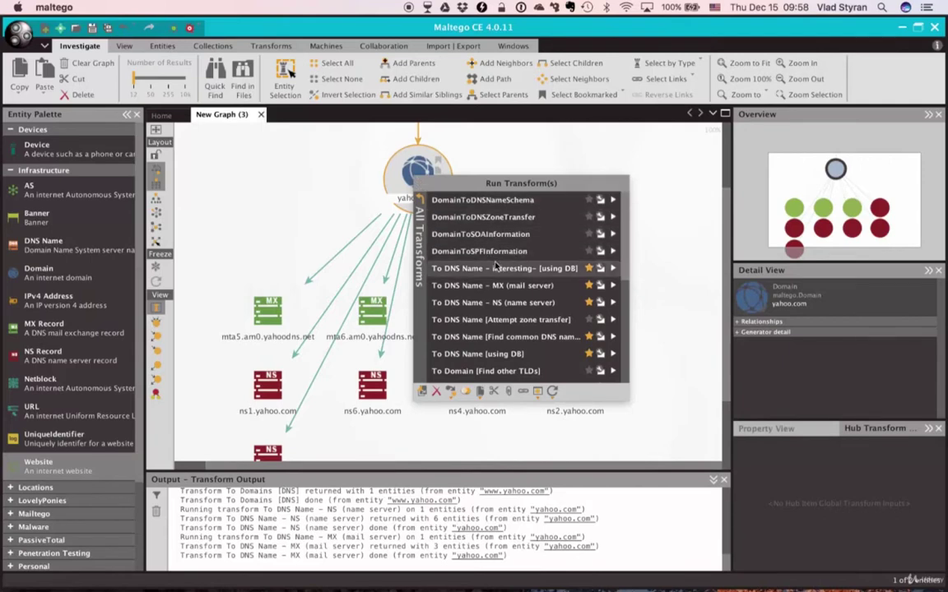
left_click(509, 338)
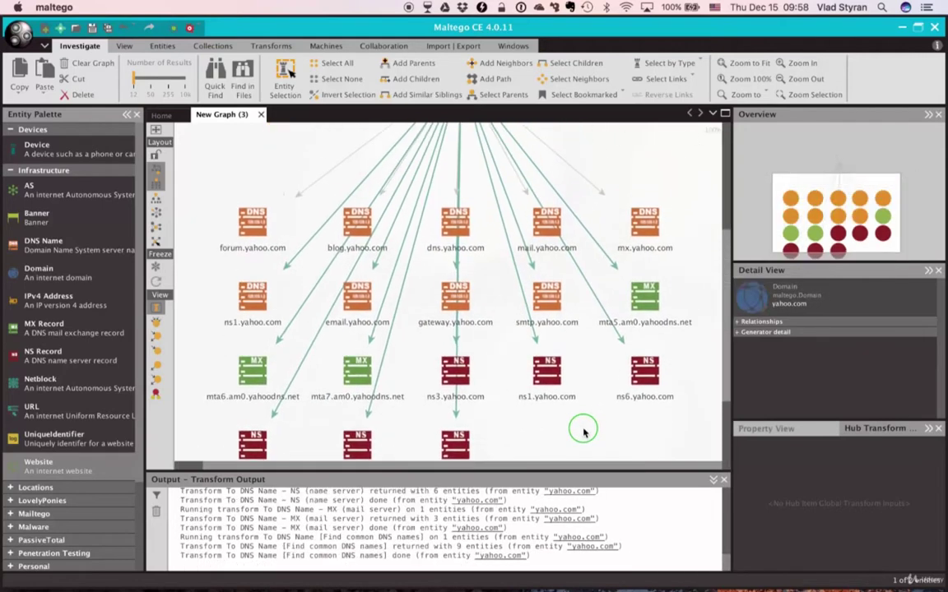
scroll(645, 232, "up", 4)
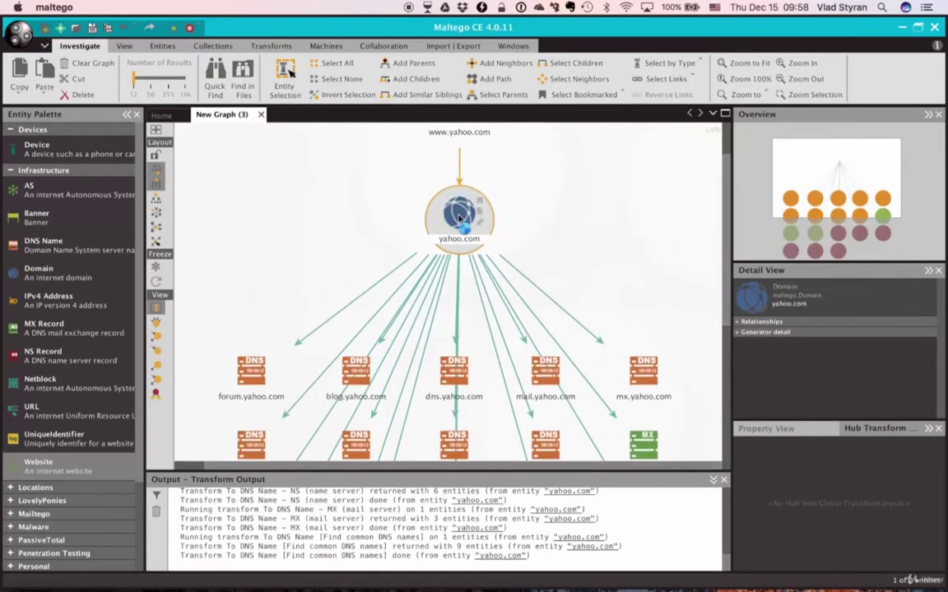
right_click(475, 235)
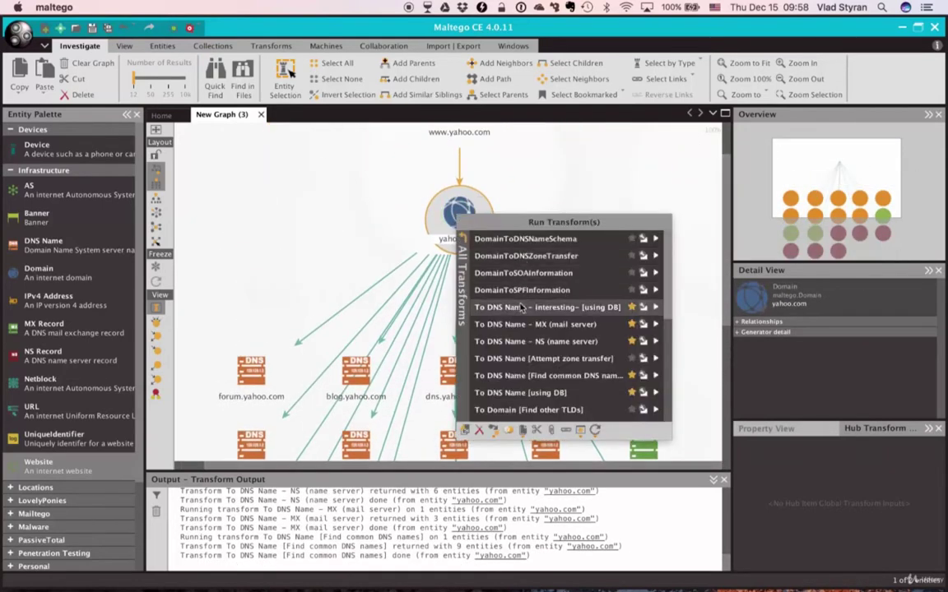
left_click(544, 394)
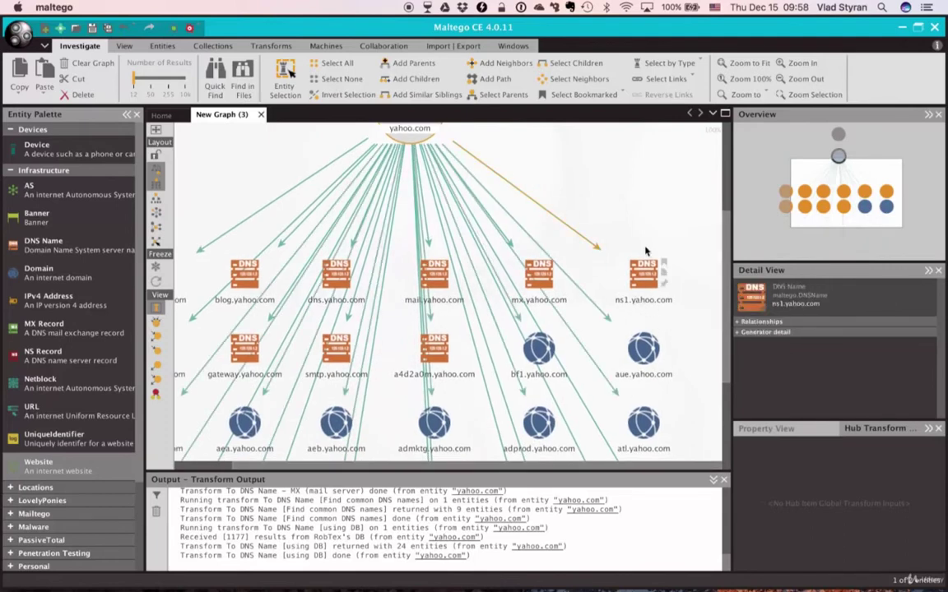
left_click(745, 66)
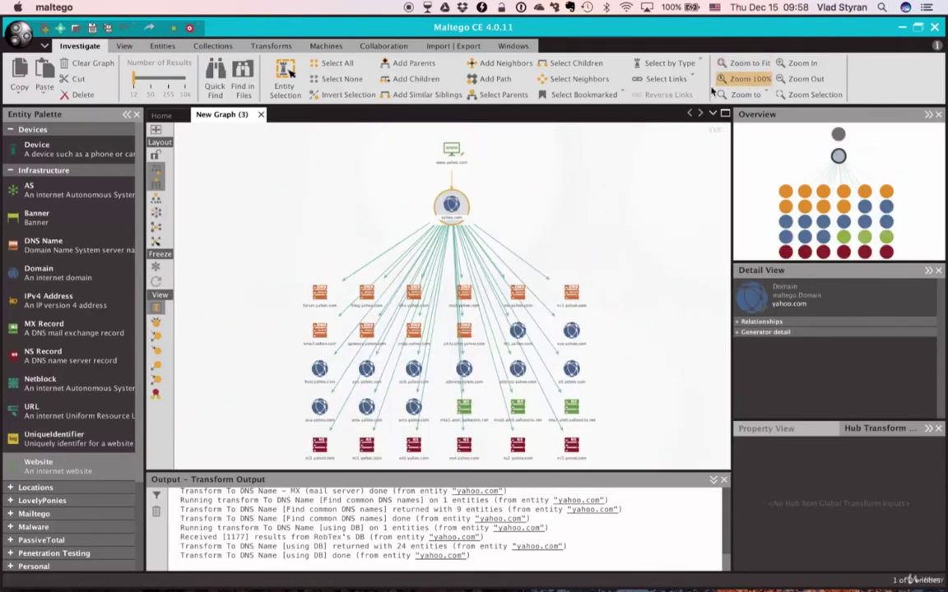
left_click(724, 113)
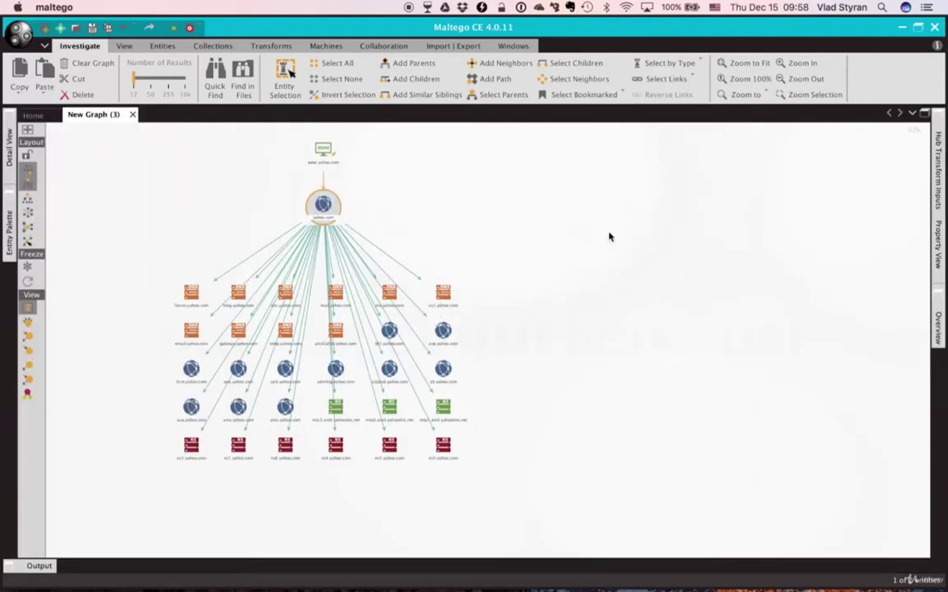
left_click(744, 64)
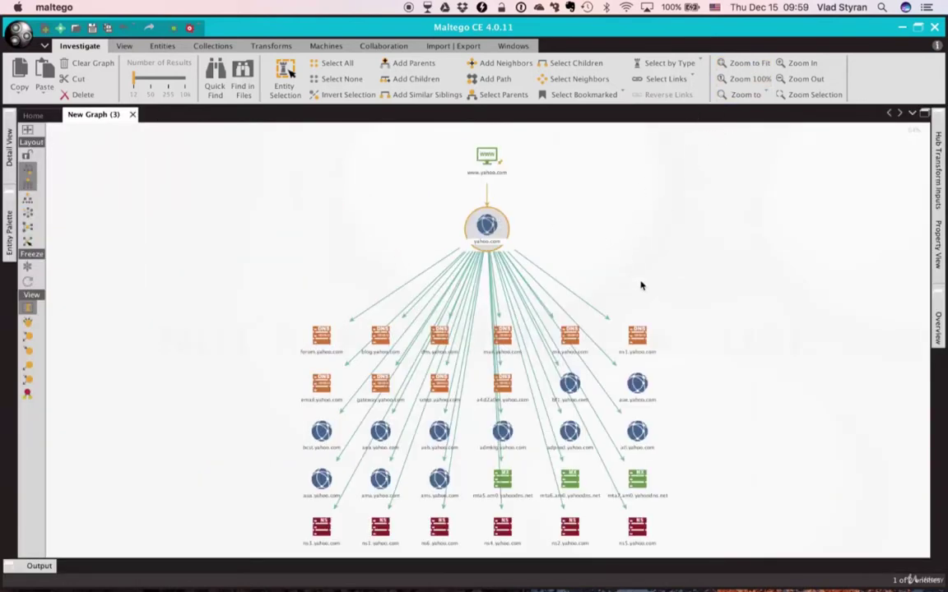
left_click_drag(675, 311, 715, 376)
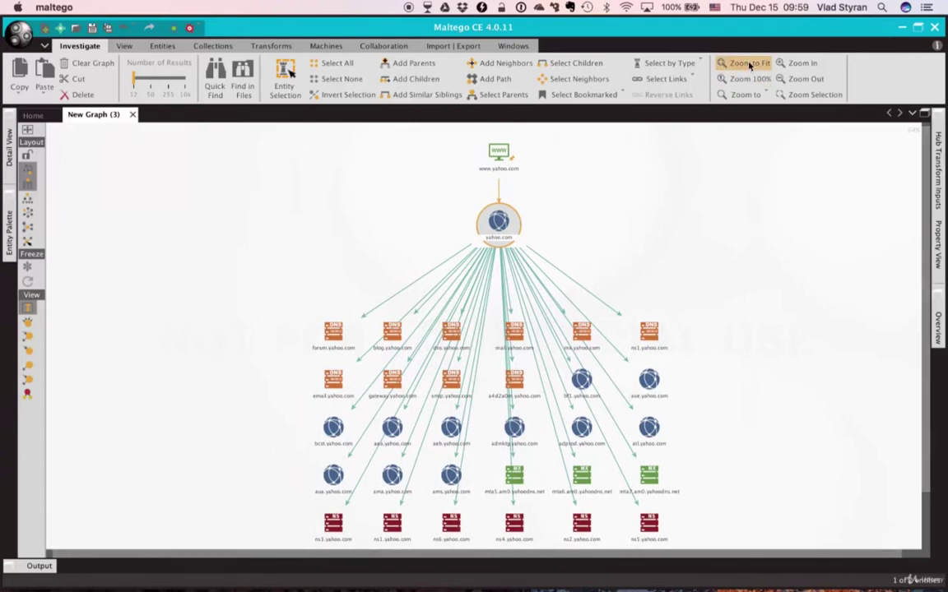
left_click(923, 113)
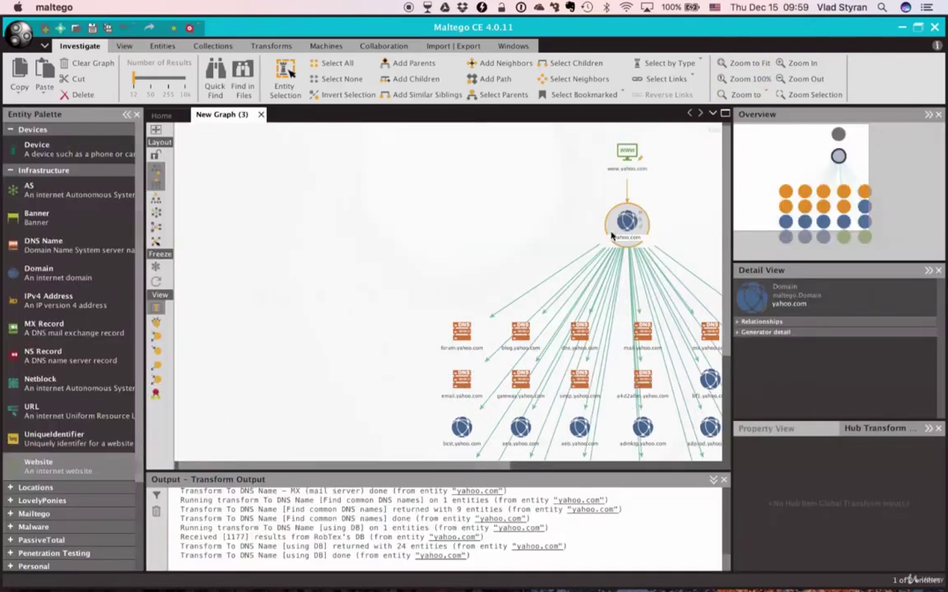
left_click_drag(441, 228, 277, 232)
left_click_drag(823, 168, 889, 167)
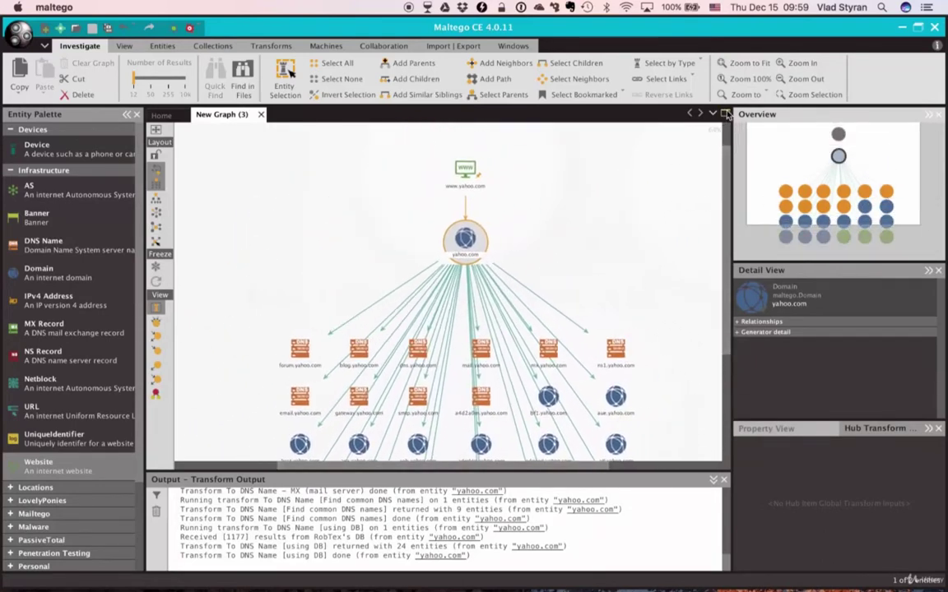
Step: Hide the side panels and select all 30 hosts by type Infrastructure > DNS Name
key("shift+Escape")
left_click_drag(568, 220, 679, 201)
left_click_drag(260, 298, 705, 553)
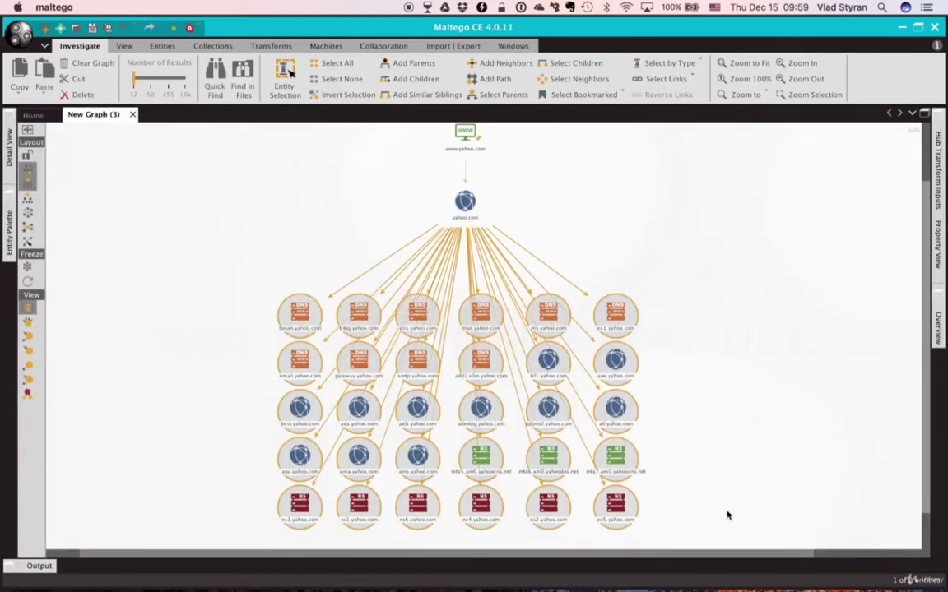
right_click(298, 321)
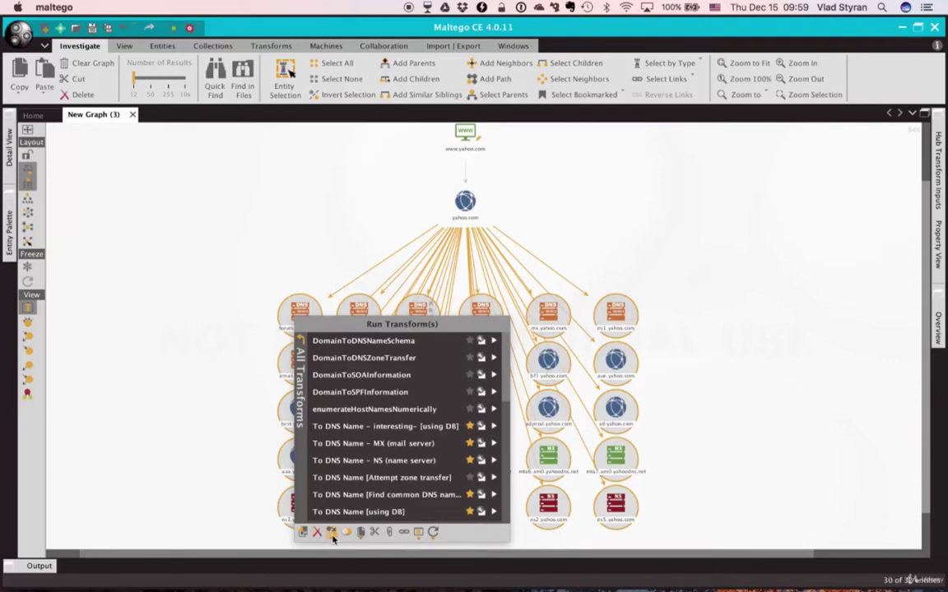
left_click(333, 536)
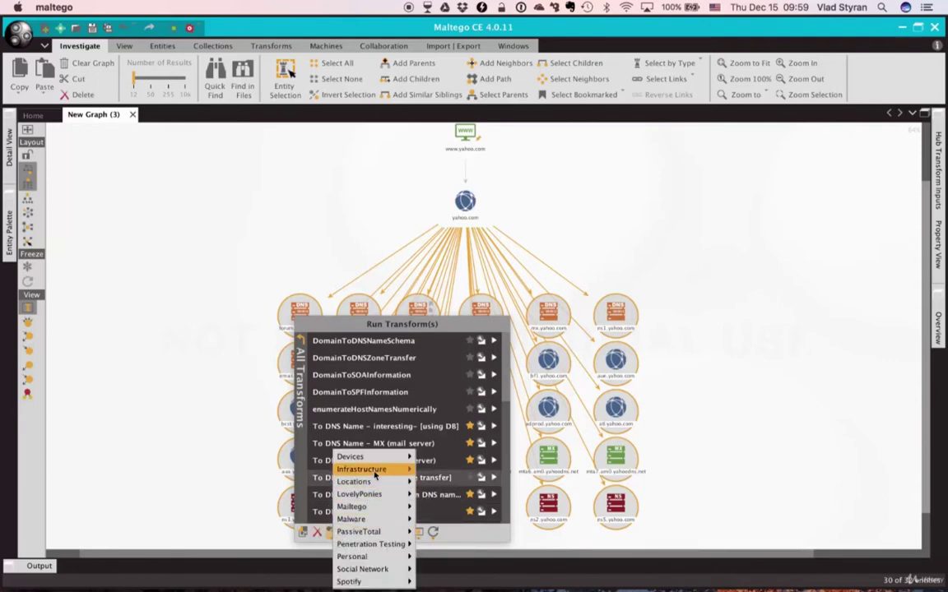
mouse_move(375, 473)
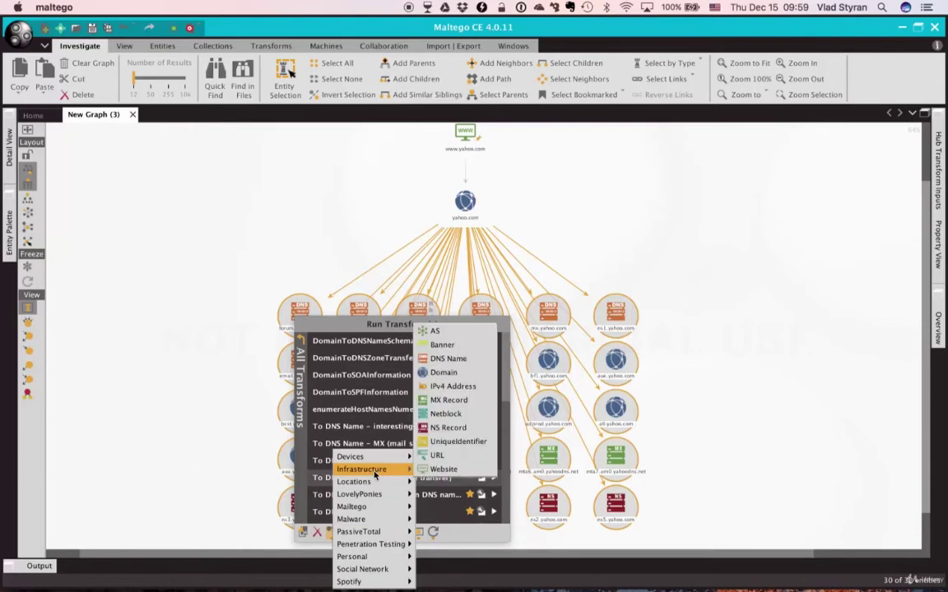
left_click(461, 360)
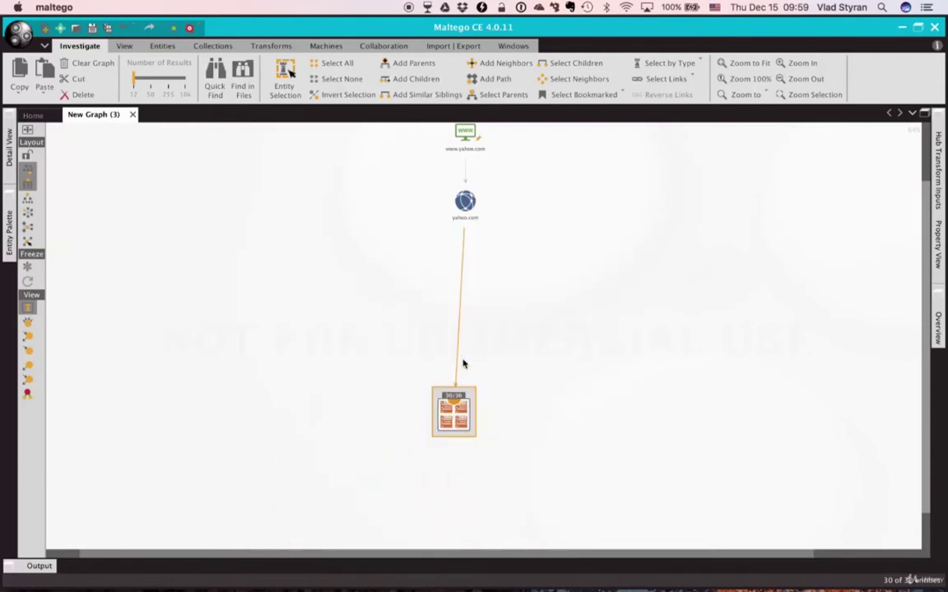
Step: Resolve the DNS name collection to IPv4 addresses with To IP Address [DNS]
right_click(459, 420)
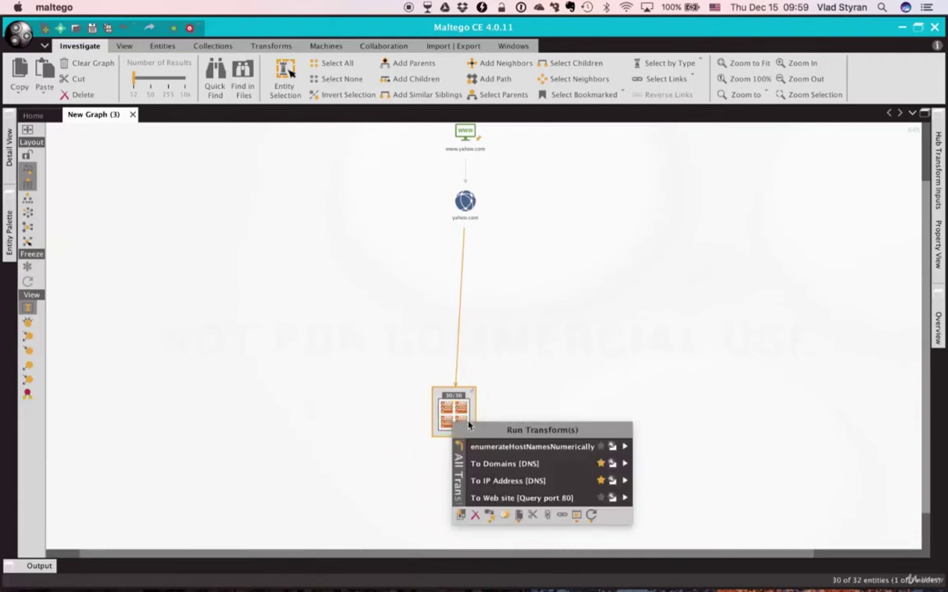
left_click(515, 483)
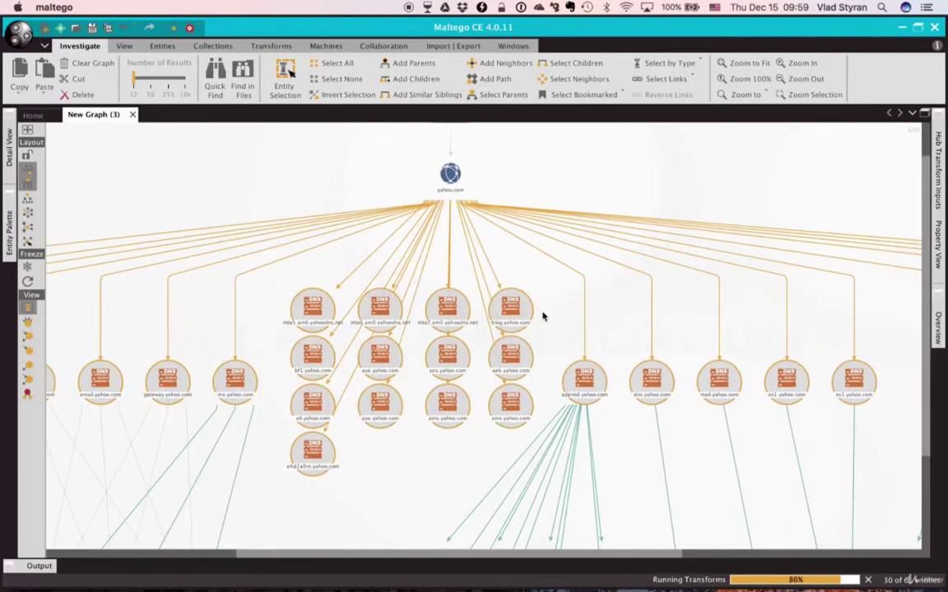
left_click(407, 510)
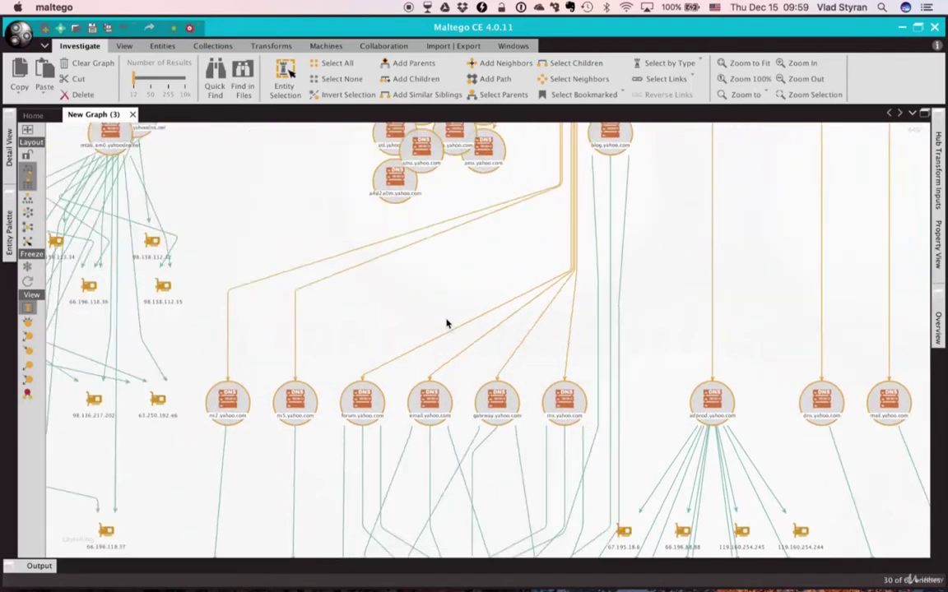
Step: Delete the nine unresolved DNS names, such as ams.yahoo.com, and re-layout the graph
left_click_drag(425, 264, 439, 438)
left_click(336, 229)
left_click_drag(346, 213, 580, 370)
right_click(445, 286)
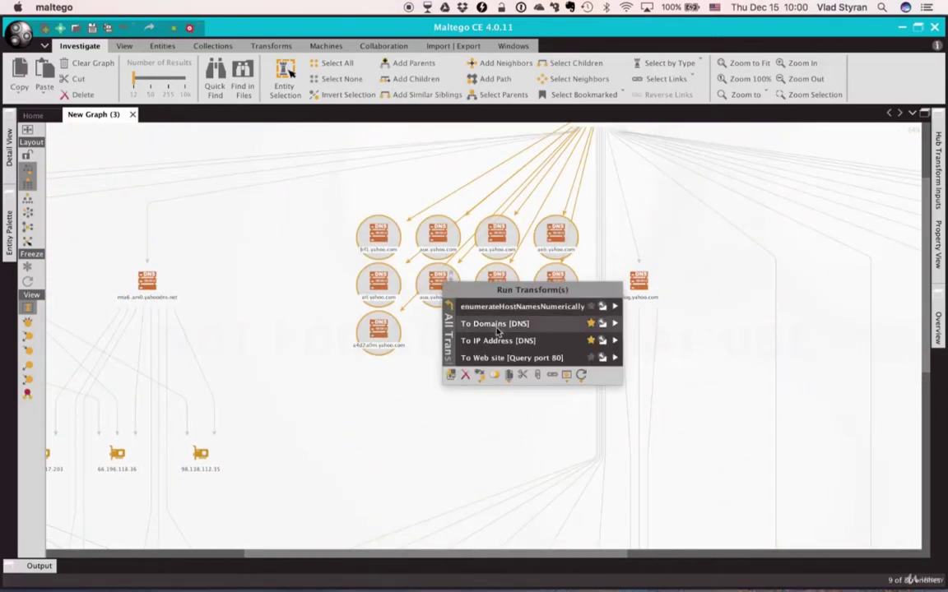
left_click(465, 375)
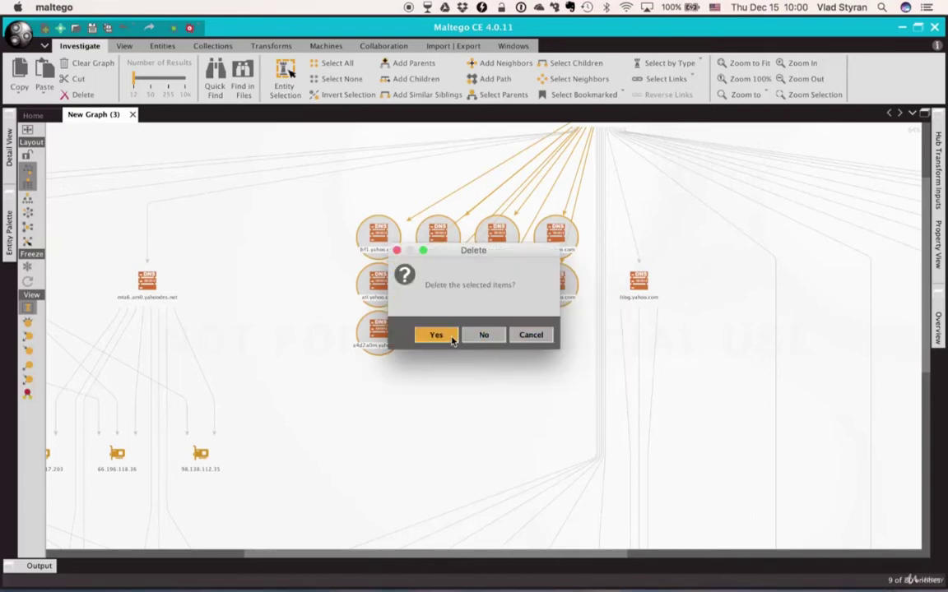
left_click(437, 335)
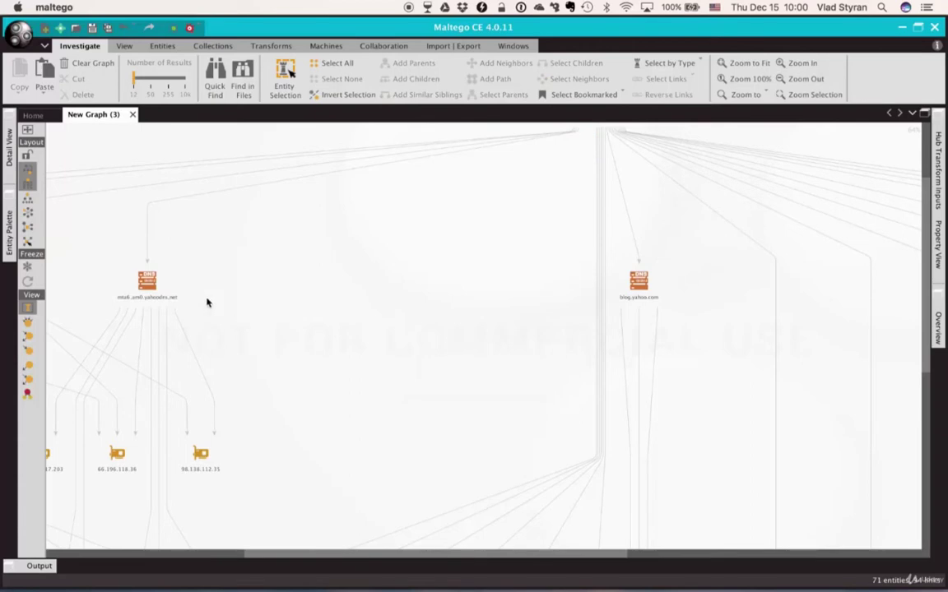
left_click(28, 189)
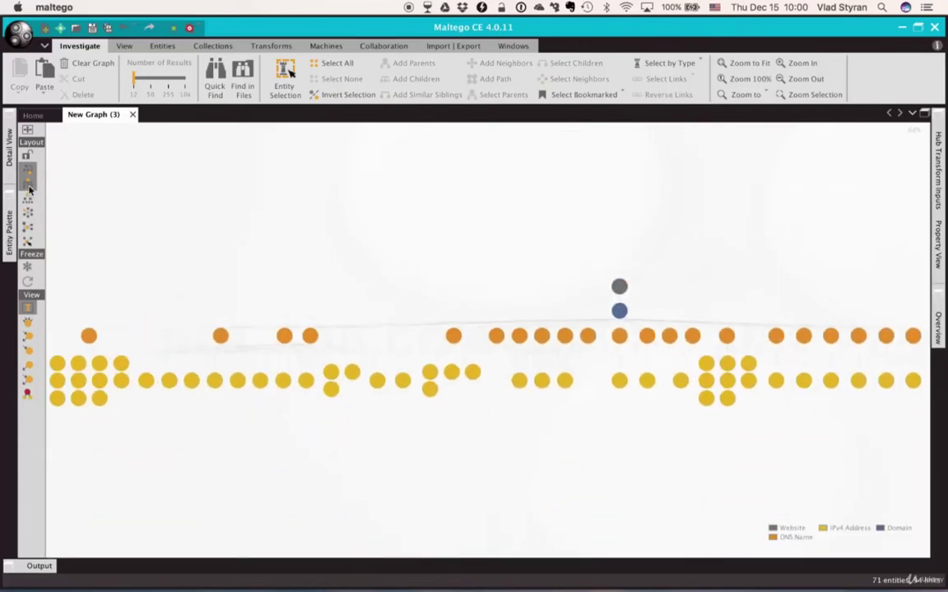
Step: Marquee-select the whole row of IPv4 address nodes
scroll(185, 300, "up", 3)
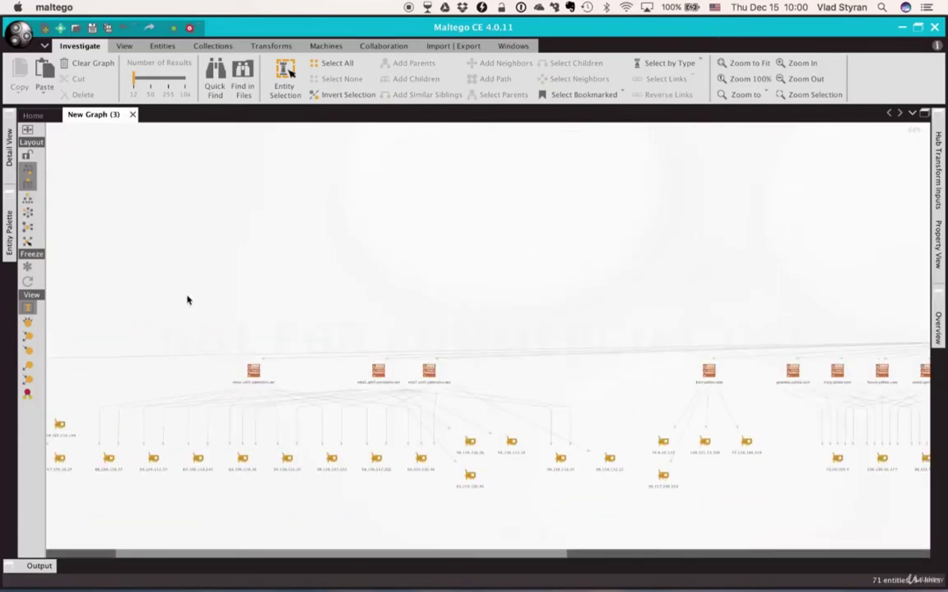
left_click_drag(181, 292, 425, 156)
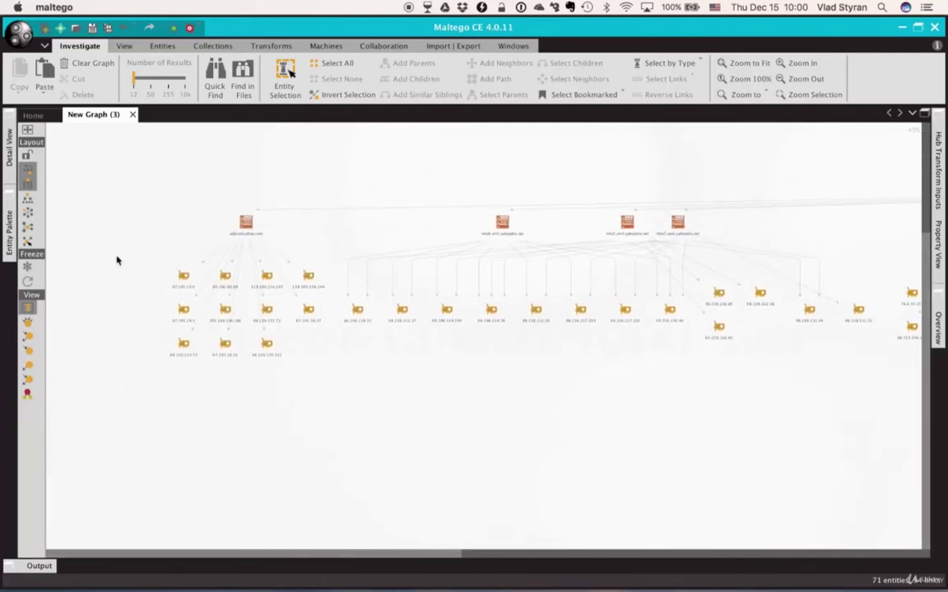
left_click_drag(124, 255, 818, 400)
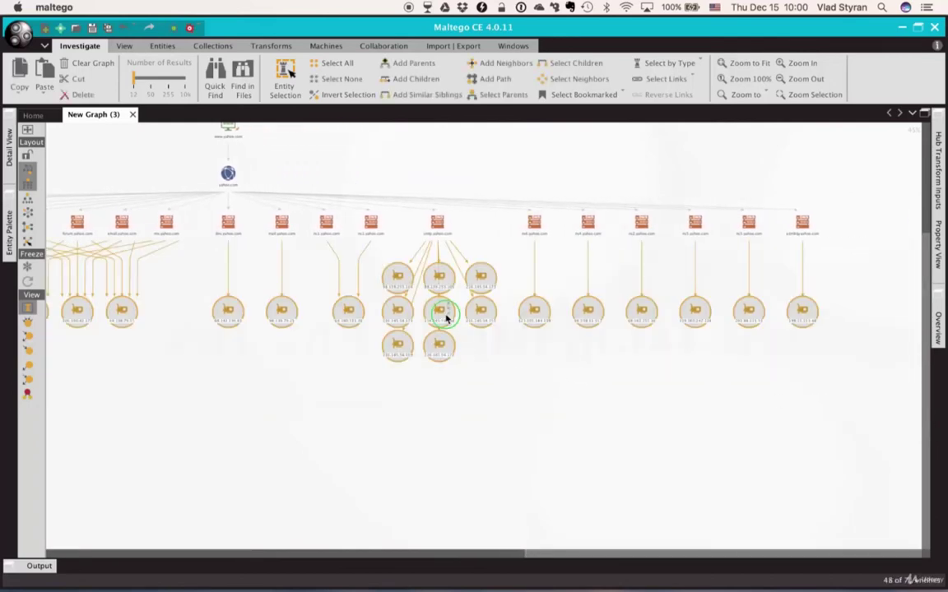
Step: Run To Netblock [Using routing info] on the selected IP addresses
right_click(445, 317)
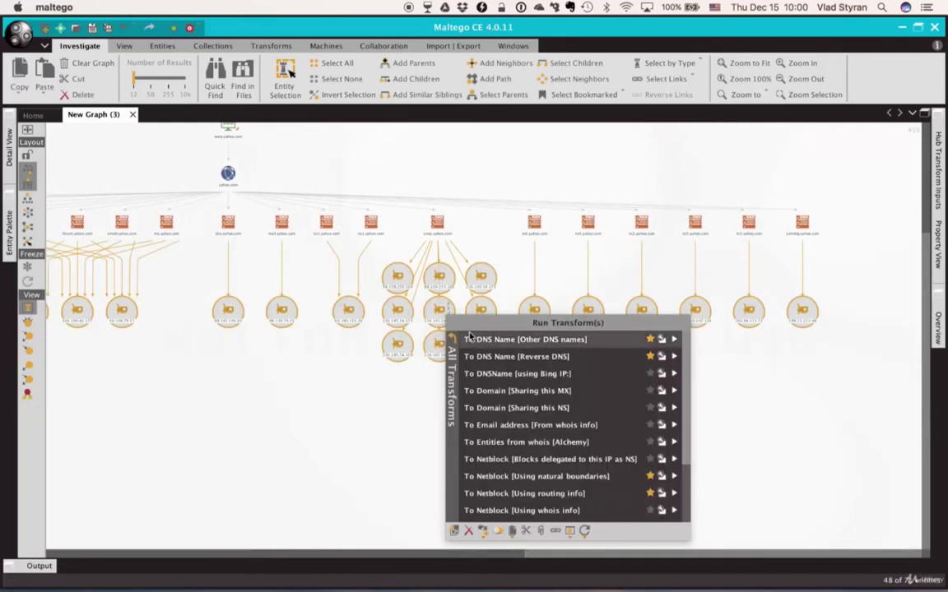
left_click(557, 495)
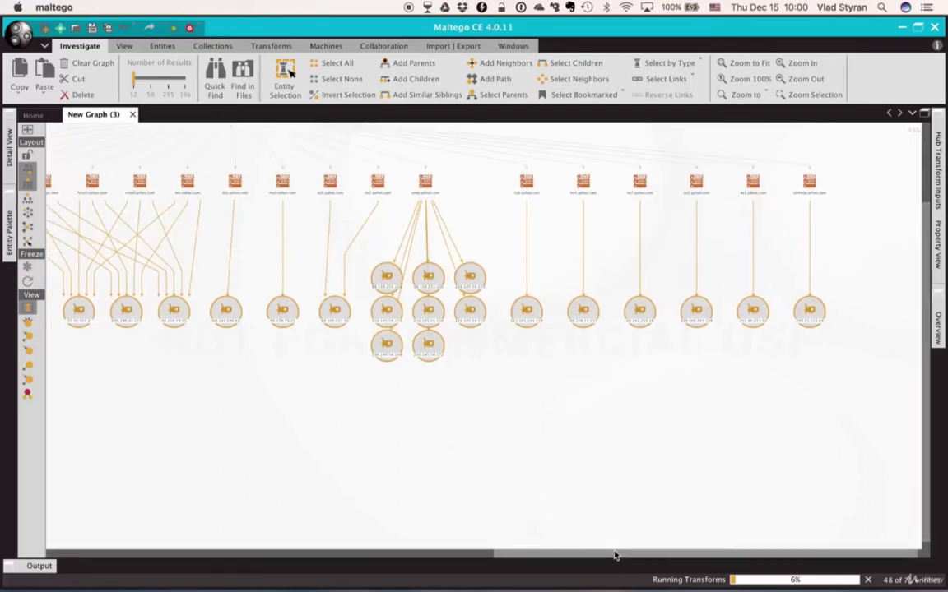
left_click_drag(614, 555, 128, 549)
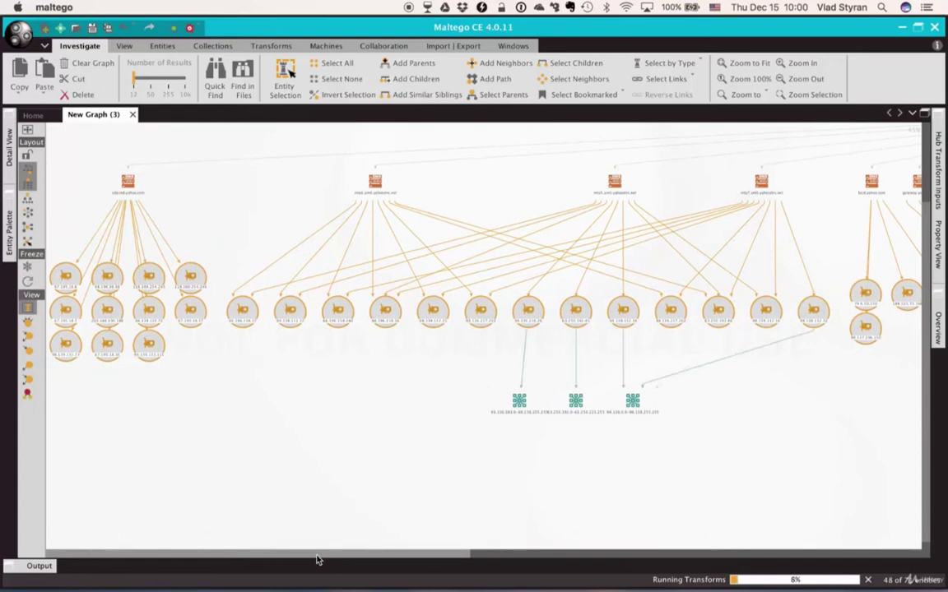
left_click_drag(313, 560, 119, 553)
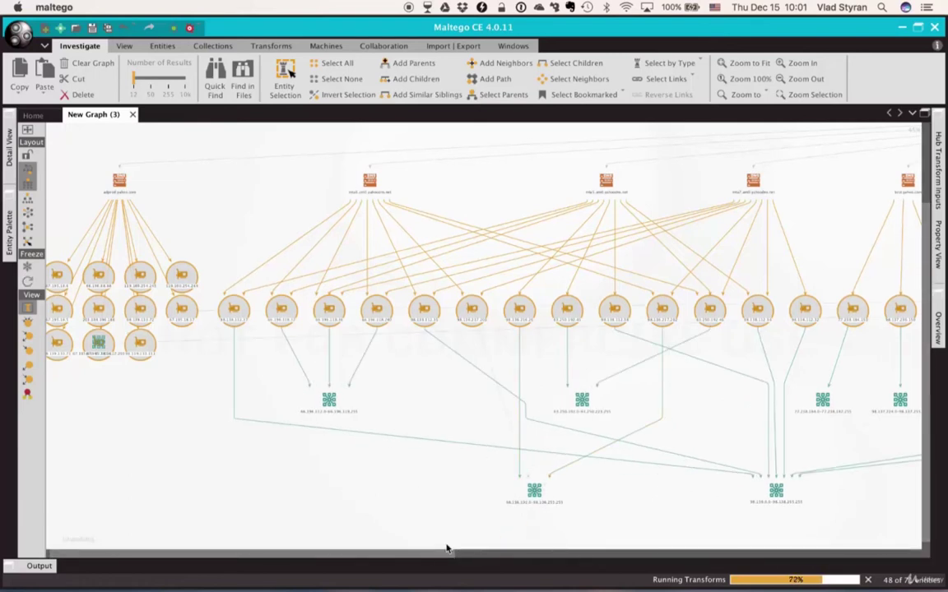
left_click_drag(392, 556, 197, 554)
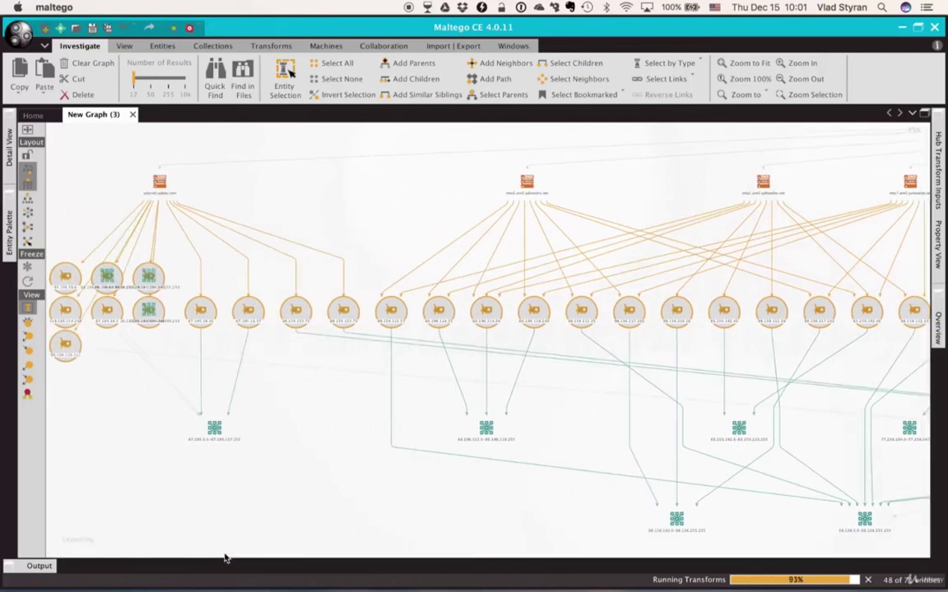
left_click_drag(226, 553, 154, 553)
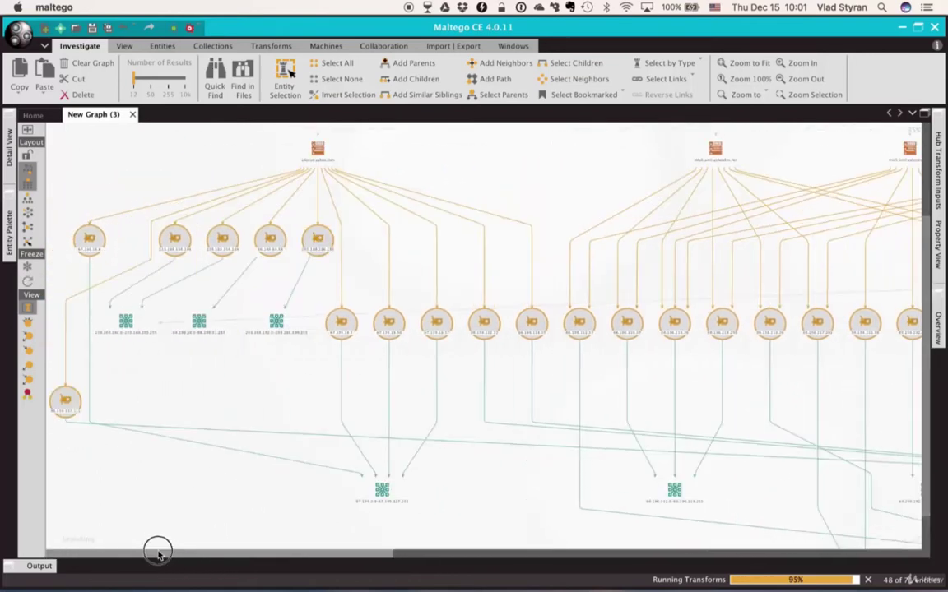
Step: Re-layout the graph into a compact overview and select the row of netblocks
left_click(30, 200)
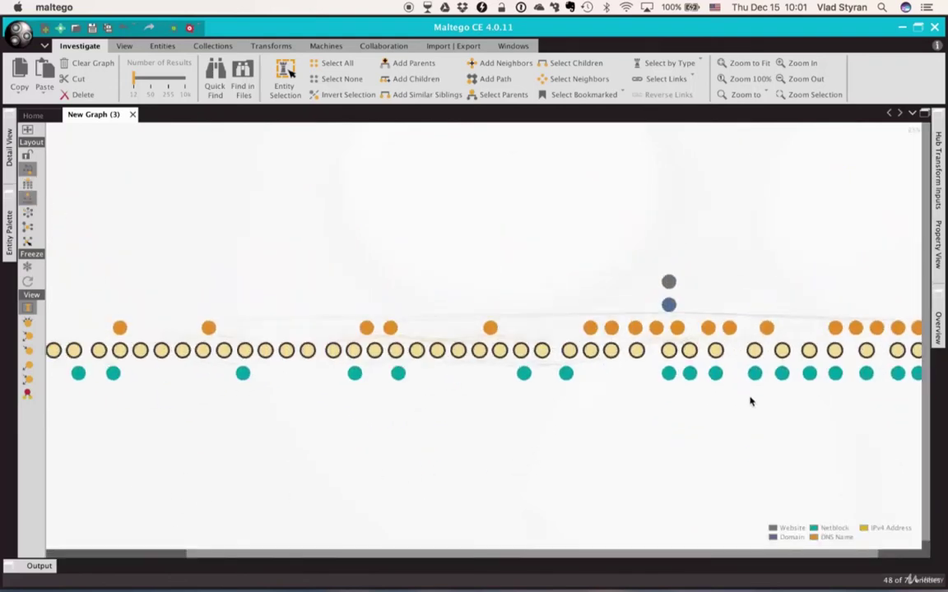
left_click_drag(749, 398, 271, 429)
left_click_drag(887, 336, 99, 372)
Step: Look up the AS number for each selected netblock, then select the new AS entities
right_click(247, 339)
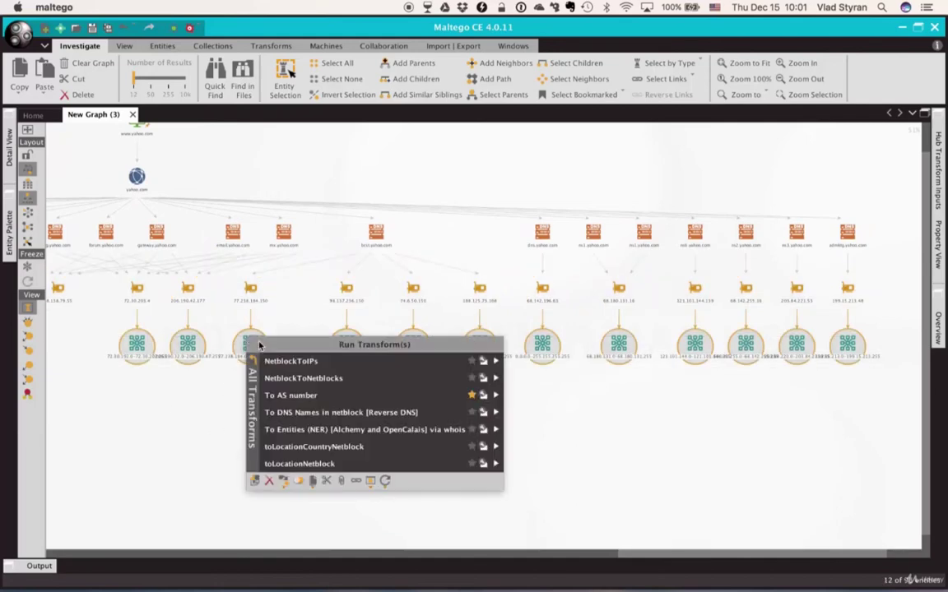
left_click(329, 396)
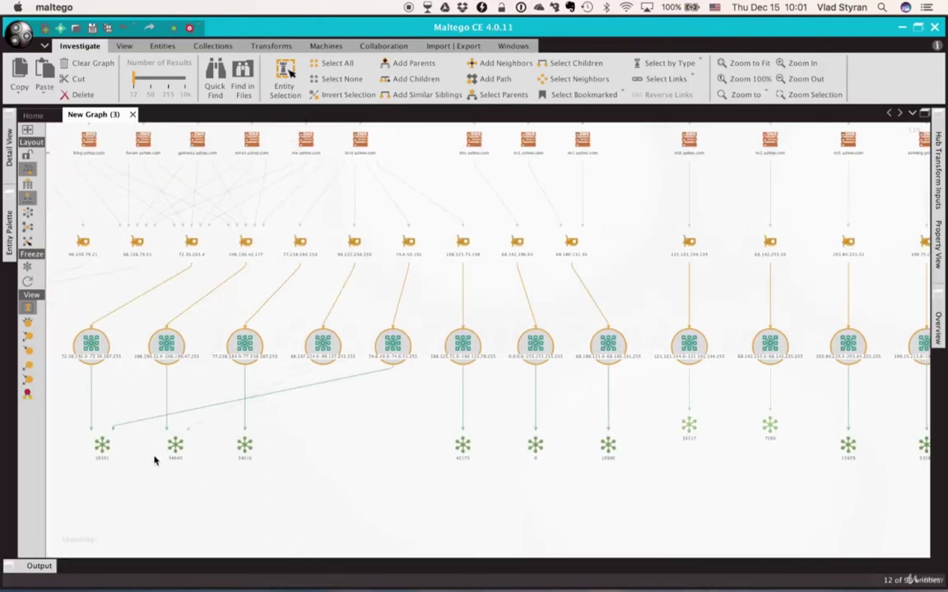
left_click_drag(55, 412, 881, 499)
Step: Run To Company [Owner] on the AS numbers, adding owners like Yahoo! Web Services India
right_click(840, 445)
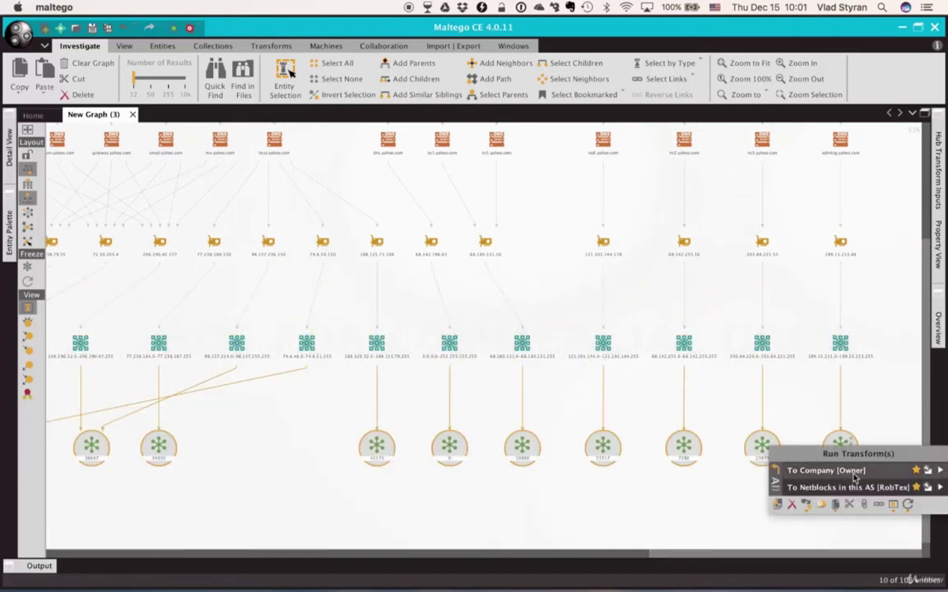
left_click(851, 474)
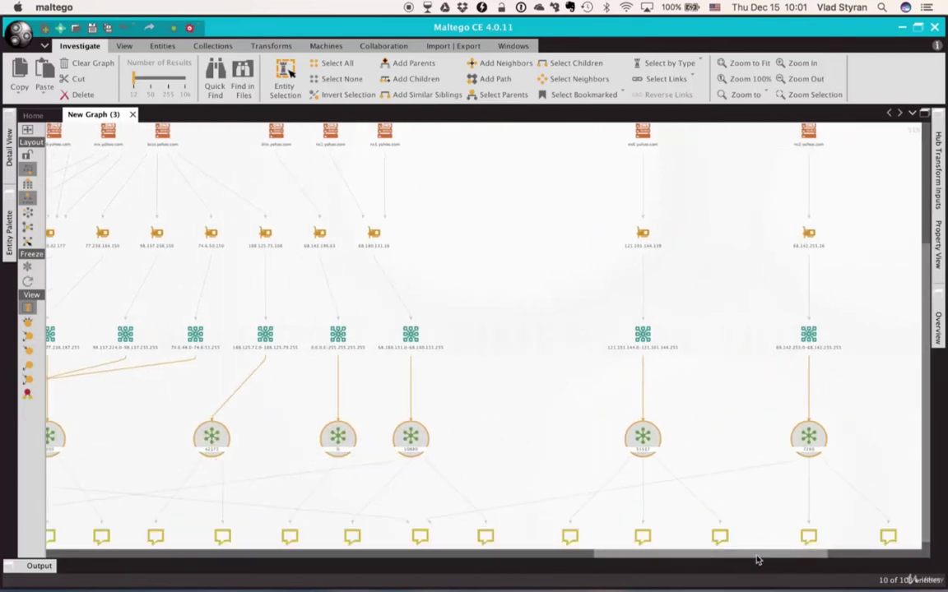
scroll(700, 334, "down", 5)
scroll(651, 352, "right", 10)
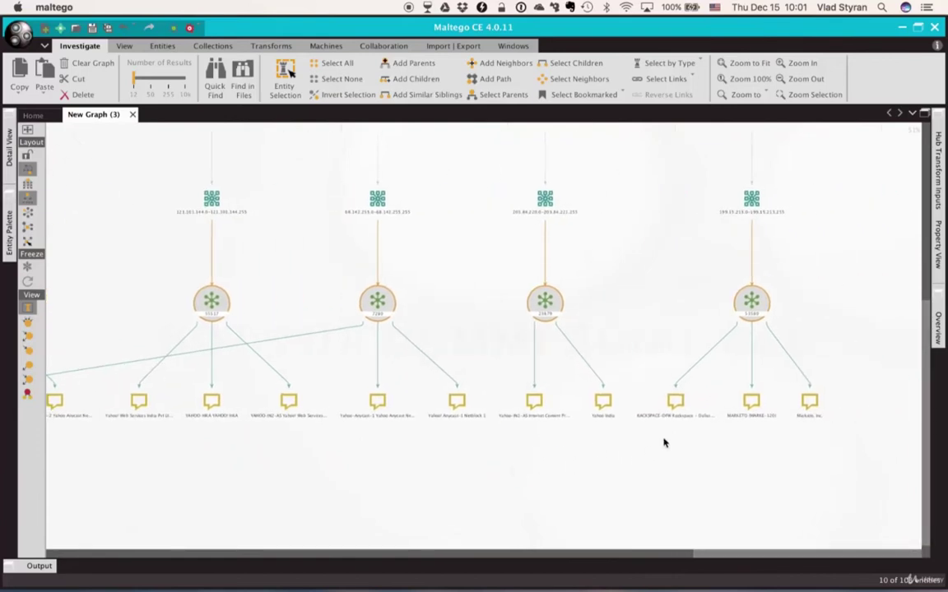
Step: Inspect the owner companies, including the one shared by several AS numbers and AS 0's owner
left_click_drag(825, 270, 858, 331)
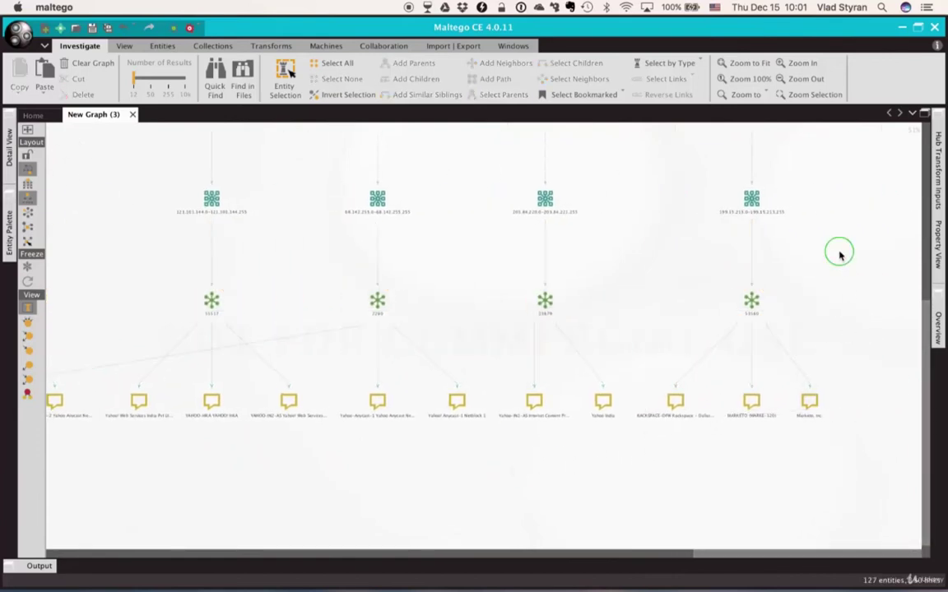
left_click_drag(839, 254, 707, 461)
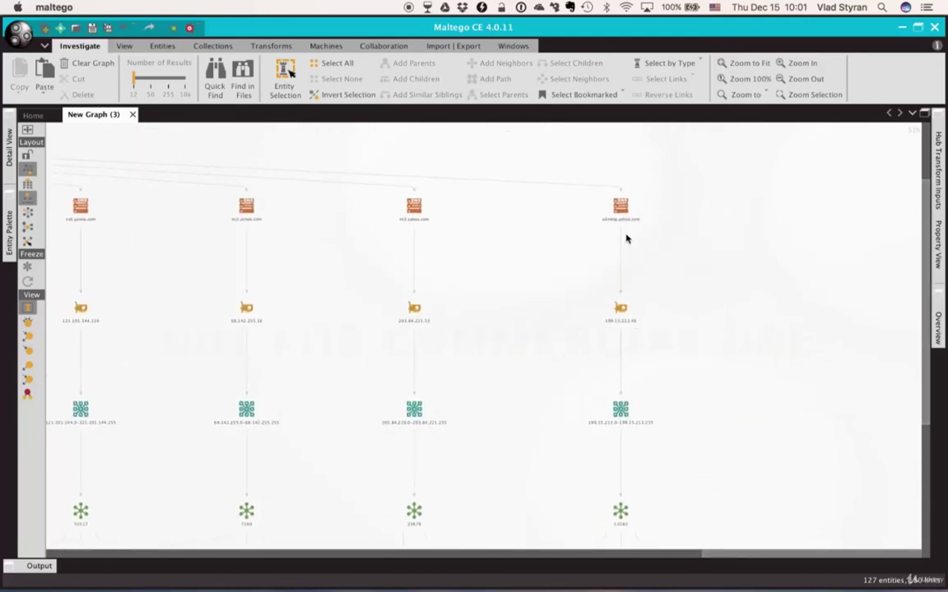
mouse_move(766, 370)
left_mouse_down()
mouse_move(745, 224)
mouse_move(707, 379)
mouse_move(741, 429)
mouse_move(730, 190)
mouse_move(734, 217)
left_mouse_up()
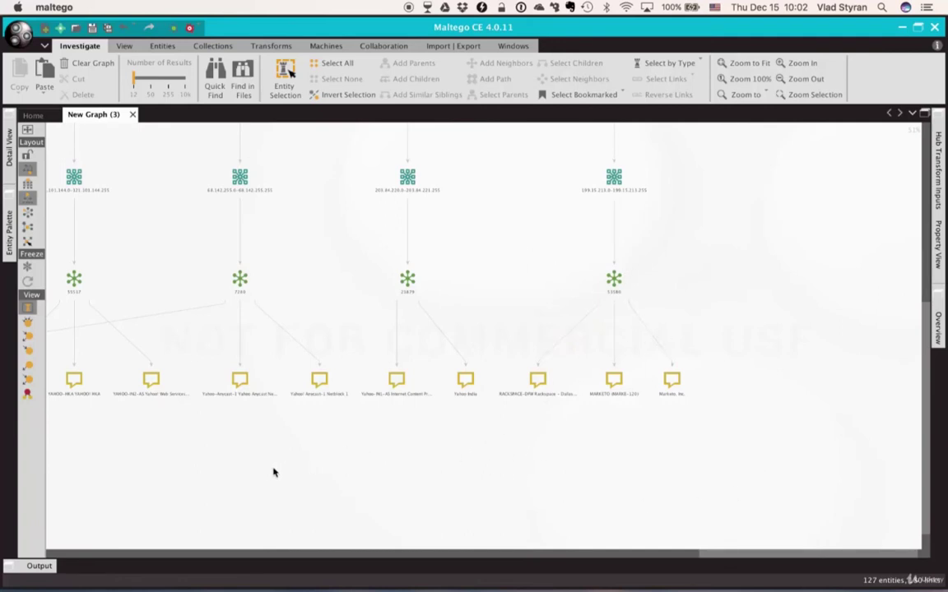
left_click_drag(251, 475, 844, 470)
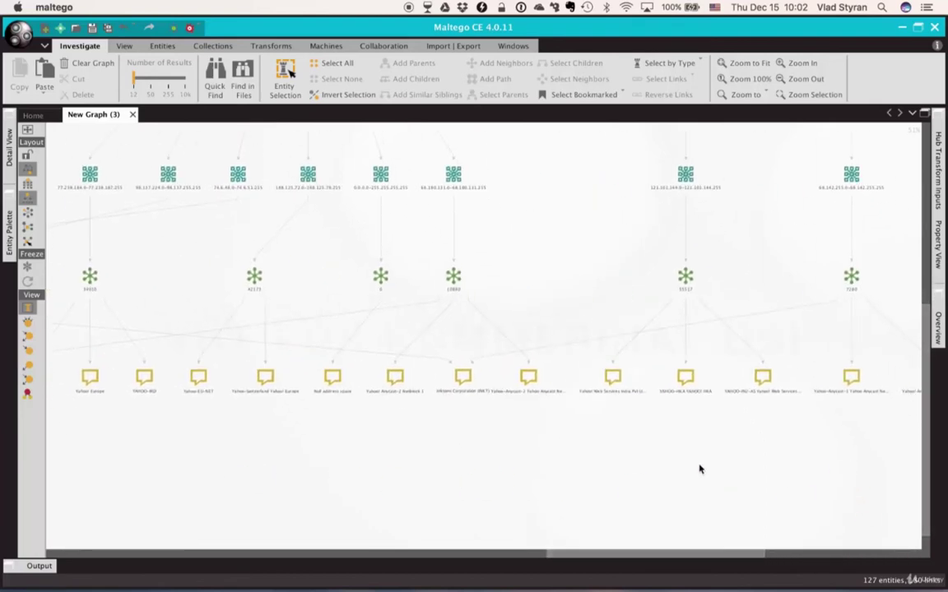
left_click(463, 377)
left_click_drag(364, 446, 507, 449)
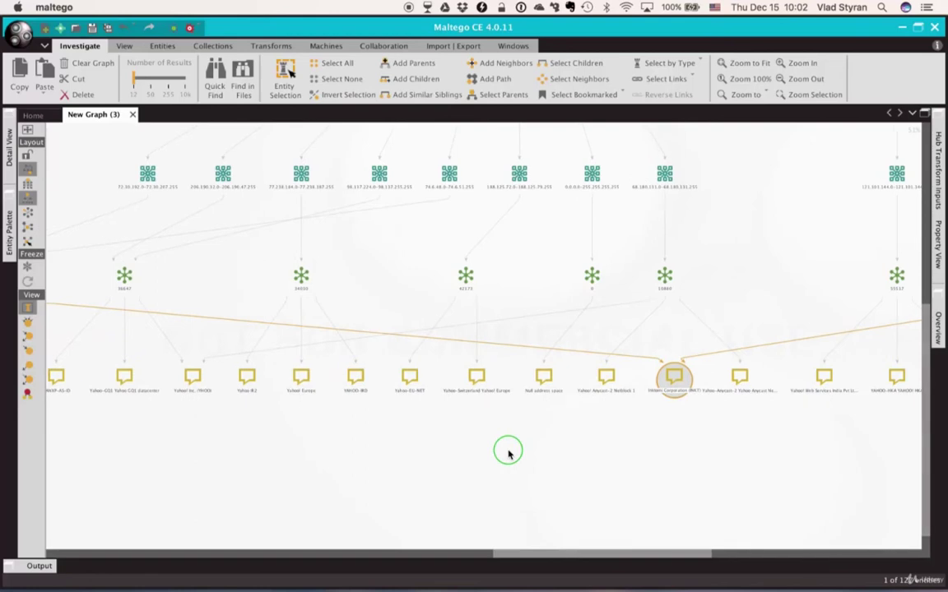
left_click(543, 378)
left_click_drag(624, 251, 578, 307)
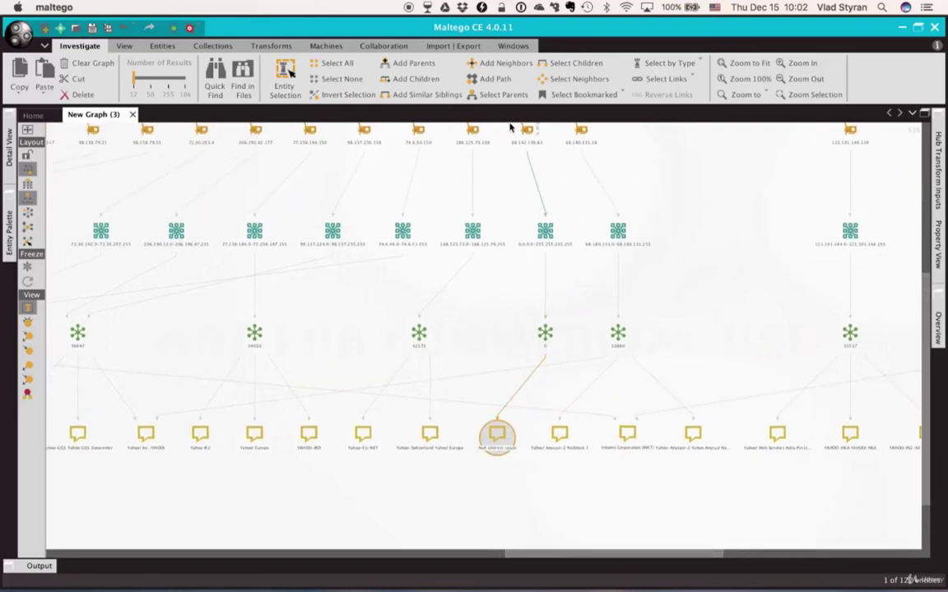
Step: Select the remaining netblocks that still have no AS number
left_click_drag(336, 524, 765, 488)
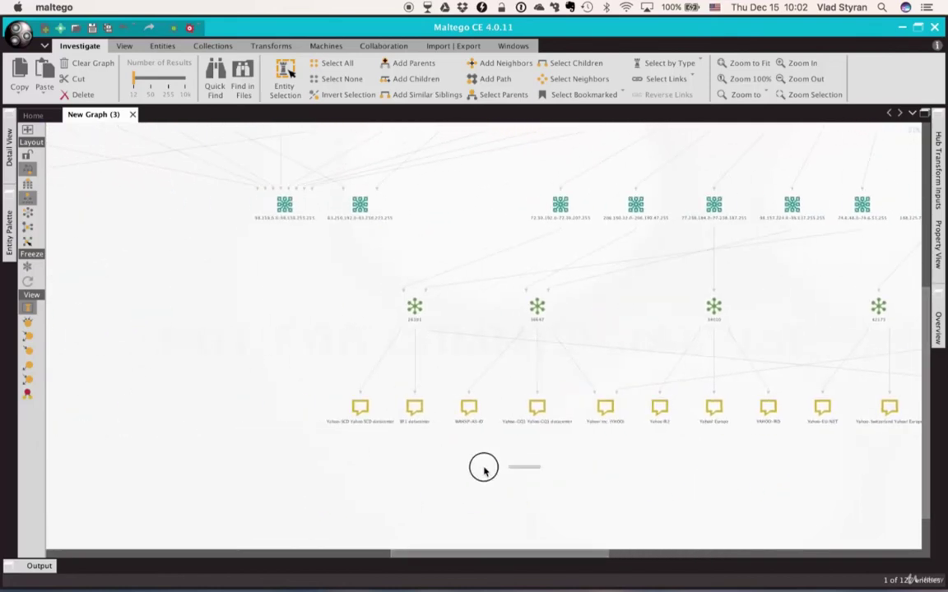
left_click(369, 471)
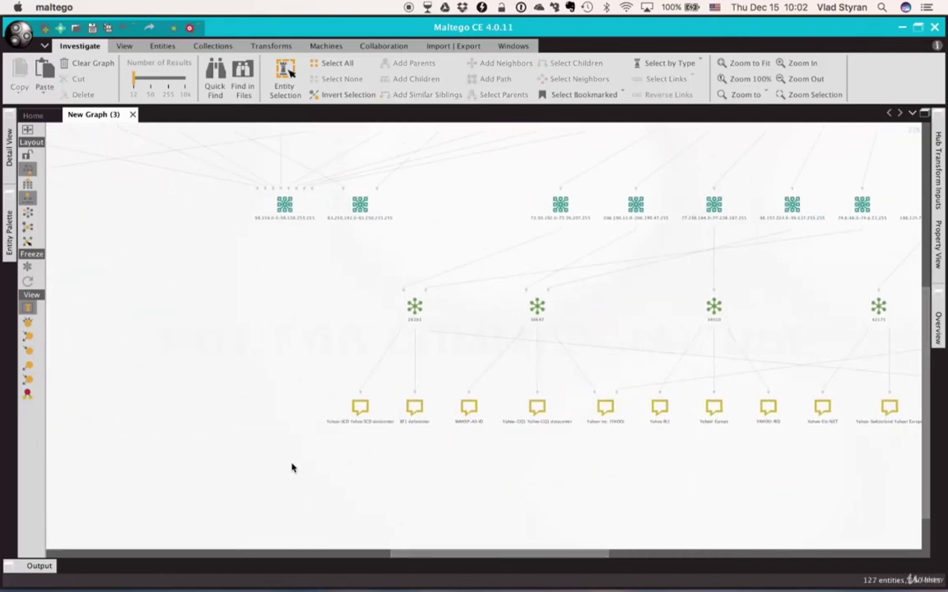
left_click_drag(343, 473, 708, 517)
left_click_drag(789, 240, 194, 282)
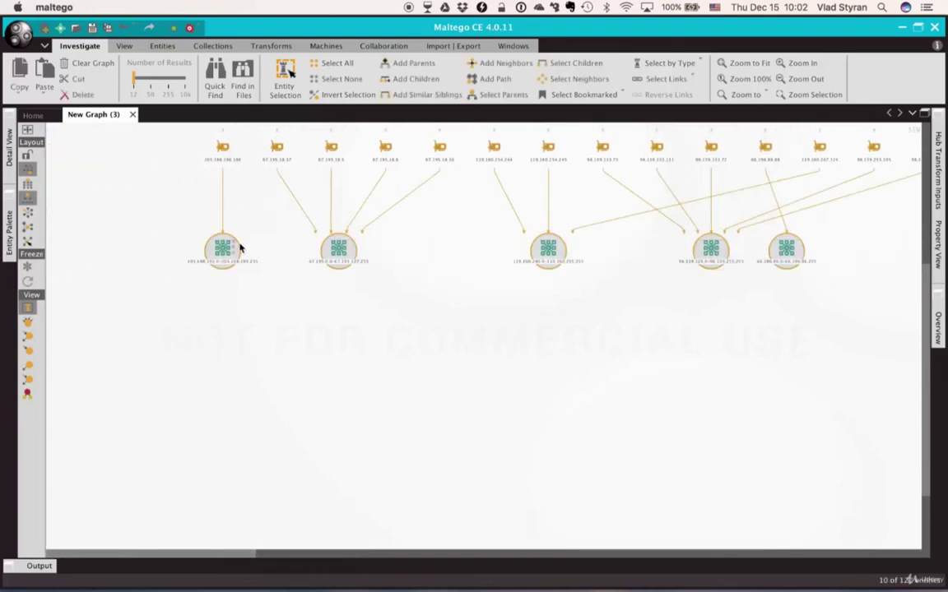
Step: Resolve the remaining netblocks to AS numbers like 10229, 26085 and 7233, then find their owner companies
right_click(223, 255)
left_click(275, 307)
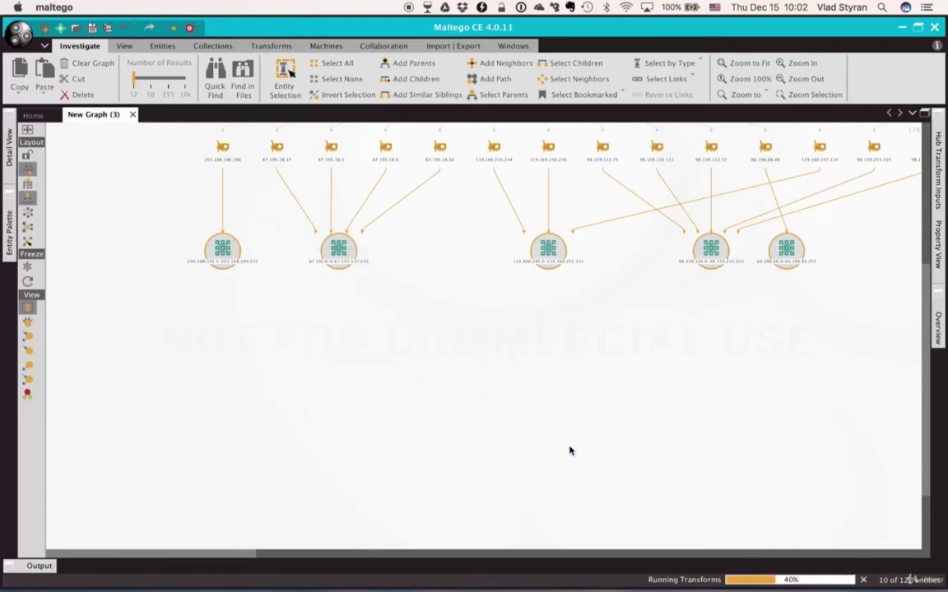
left_click_drag(186, 318, 738, 398)
right_click(700, 354)
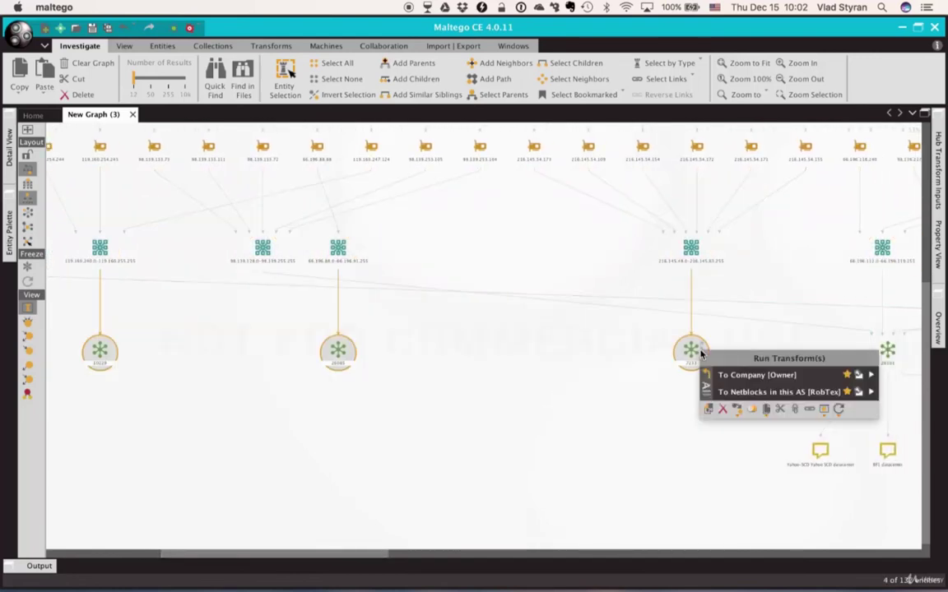
left_click(741, 375)
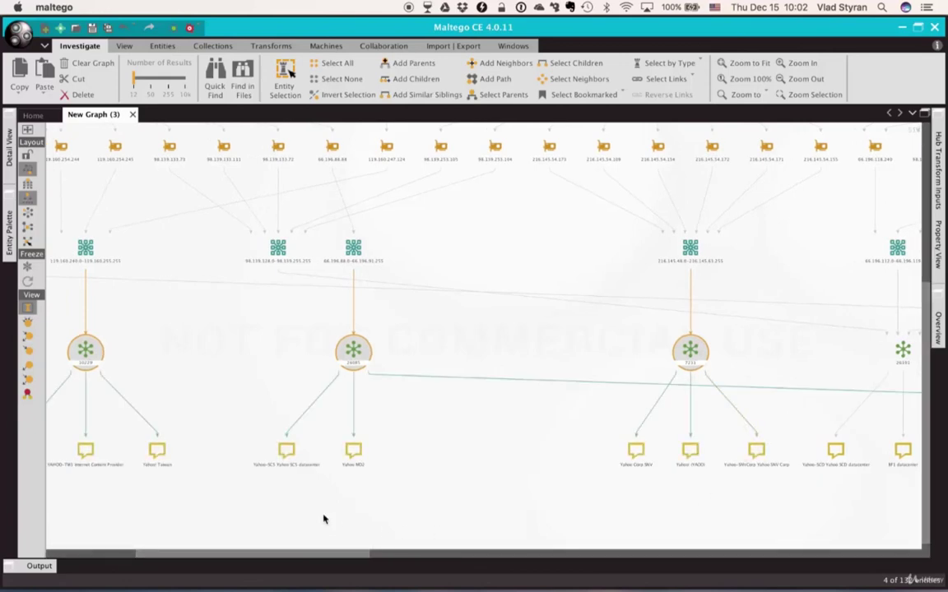
Step: Pan across the graph to check new owners like Yahoo! Taiwan and Yahoo-SC5 and find the AS number lacking one
left_click_drag(299, 517, 391, 436)
left_click_drag(720, 486, 130, 433)
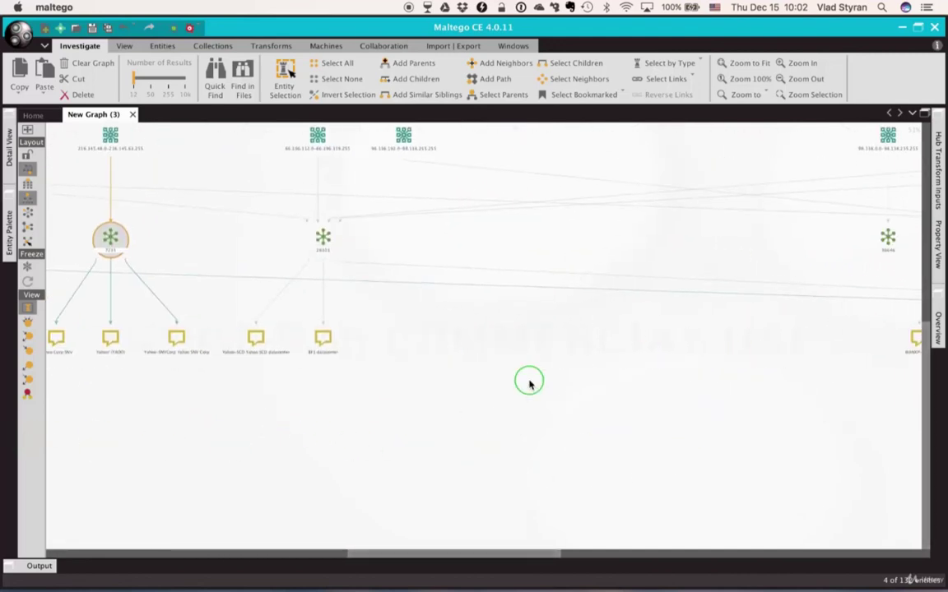
left_click_drag(527, 381, 190, 457)
left_click_drag(581, 484, 456, 529)
left_click_drag(339, 400, 315, 444)
Step: Add owner companies for the AS number under the 98.138.0.0–98.138.255.255 netblock and center on them
left_click(392, 427)
right_click(393, 427)
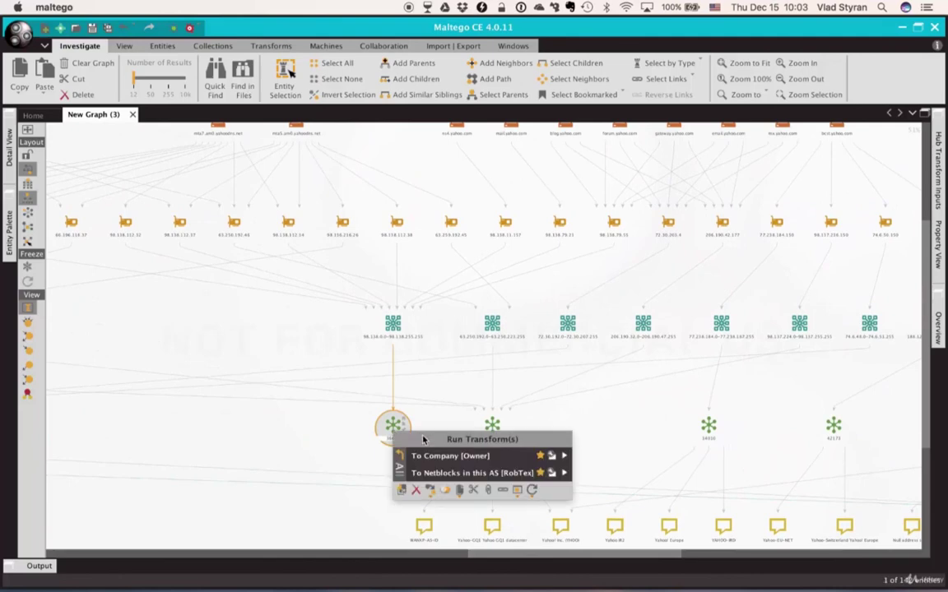
left_click_drag(537, 451, 659, 362)
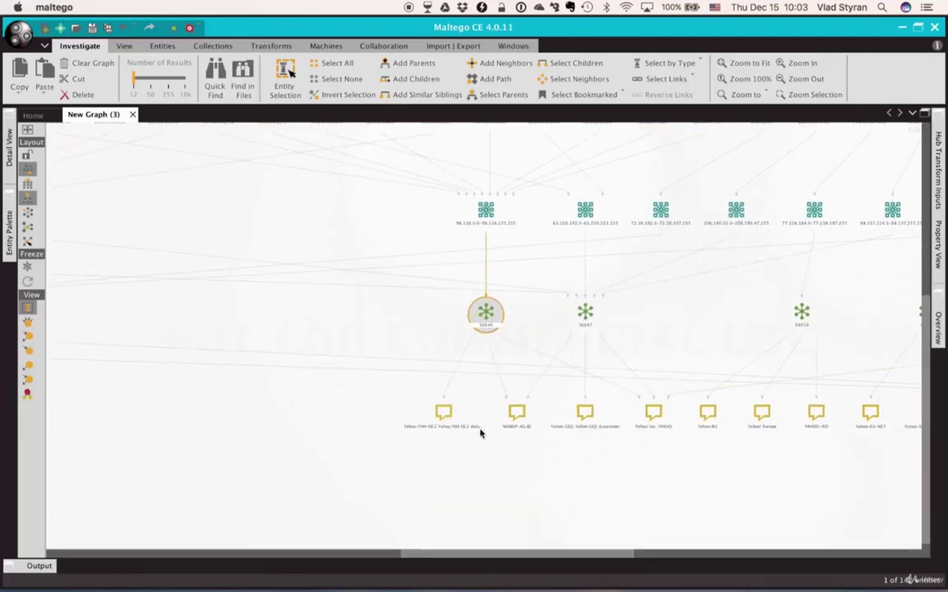
Step: Pan and scroll across the finished graph, from host names down to owners like Yahoo-EU-NET and Yahoo! Europe
mouse_move(724, 472)
left_mouse_down()
mouse_move(651, 459)
mouse_move(368, 484)
left_mouse_up()
left_click_drag(770, 482, 366, 480)
left_click_drag(649, 273, 464, 316)
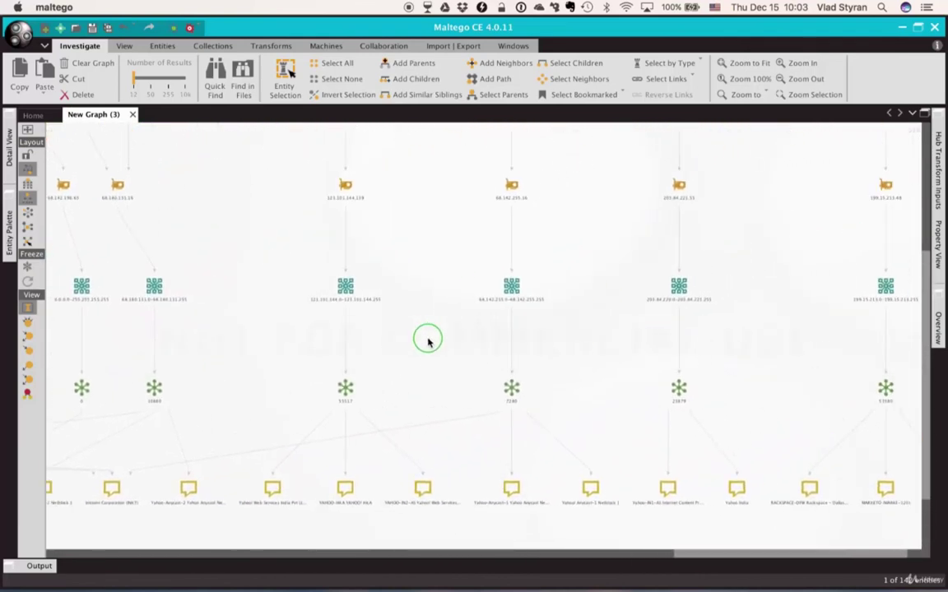
scroll(427, 340, "right", 5)
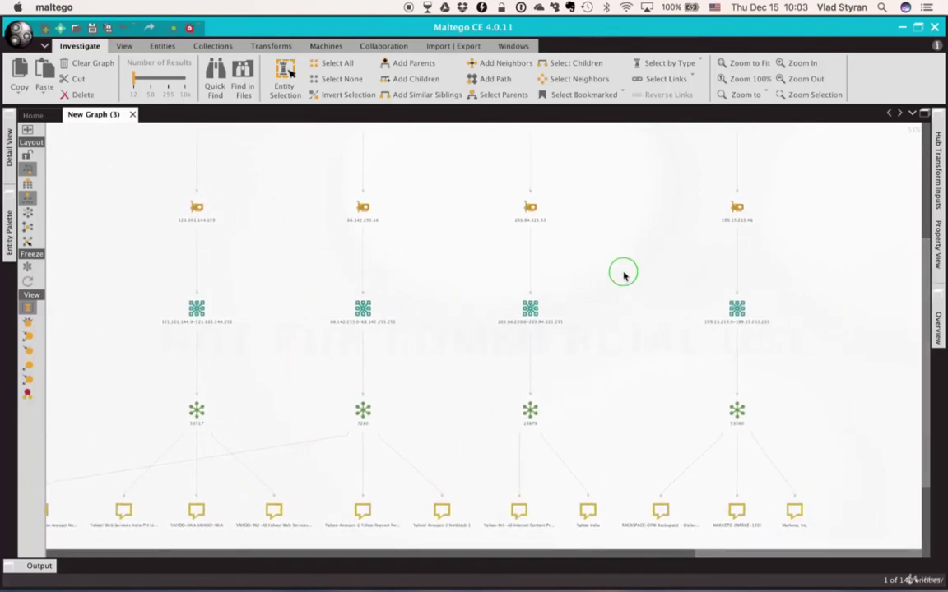
scroll(619, 290, "up", 3)
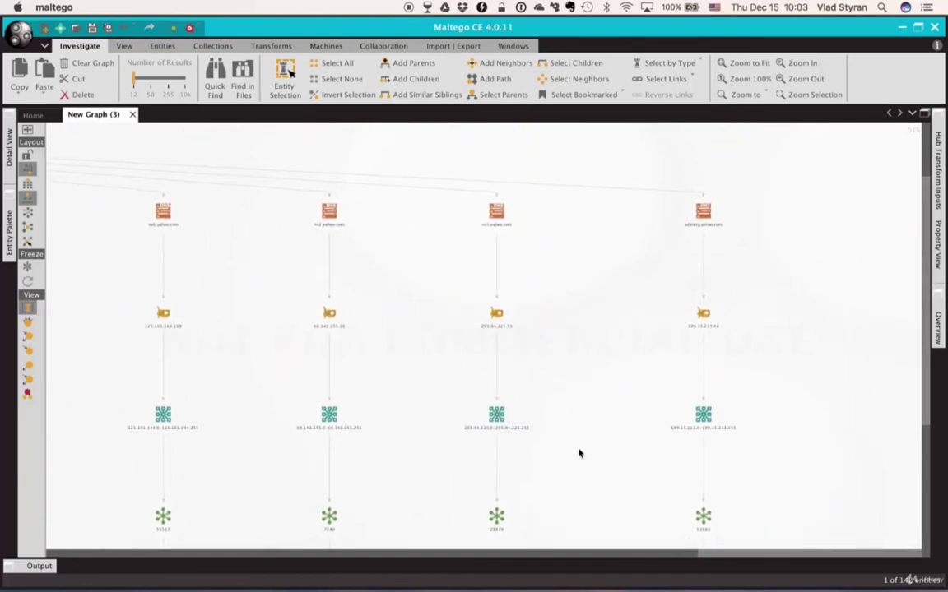
left_click_drag(579, 386, 797, 273)
left_click_drag(460, 362, 806, 324)
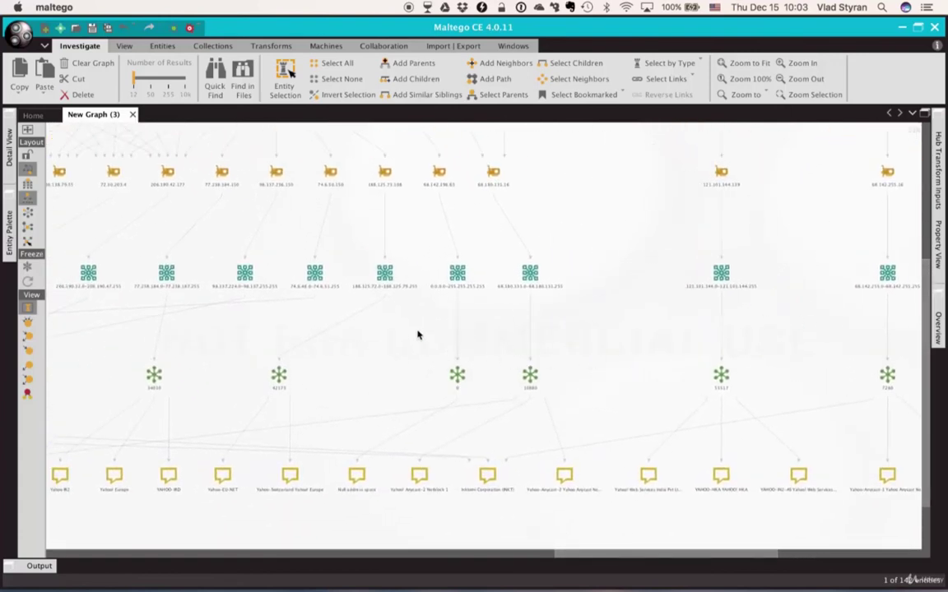
left_click_drag(418, 334, 474, 383)
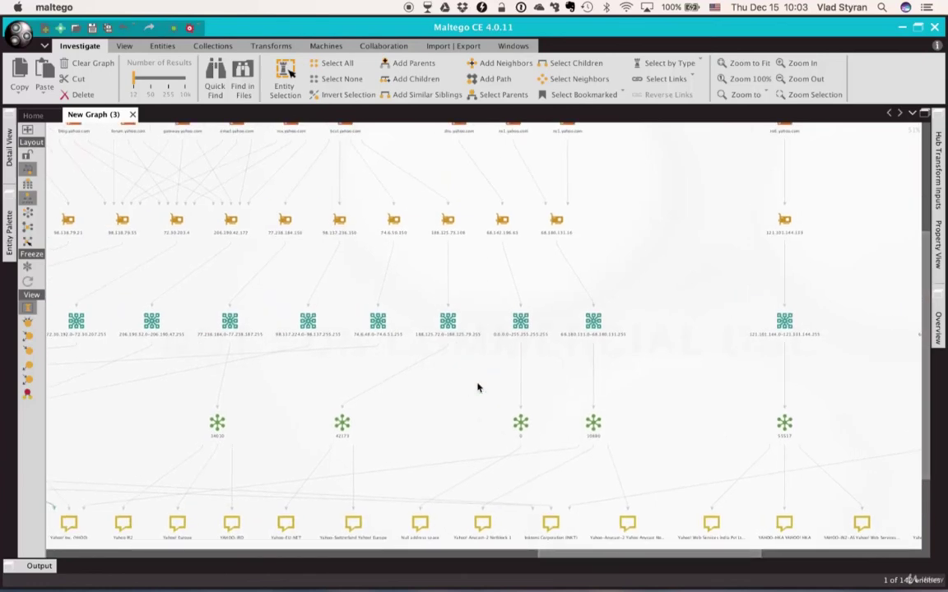